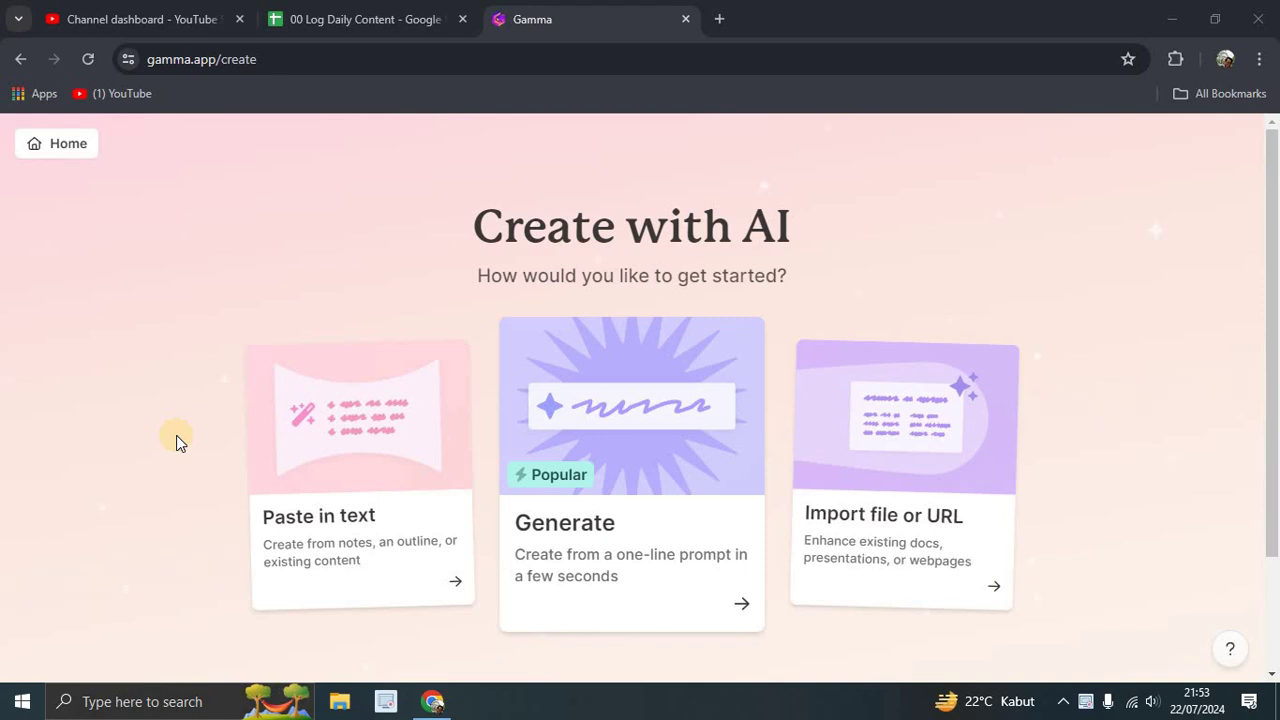
Step: Start a new Gamma creation from a one-line prompt on the Generate page
left_click(305, 63)
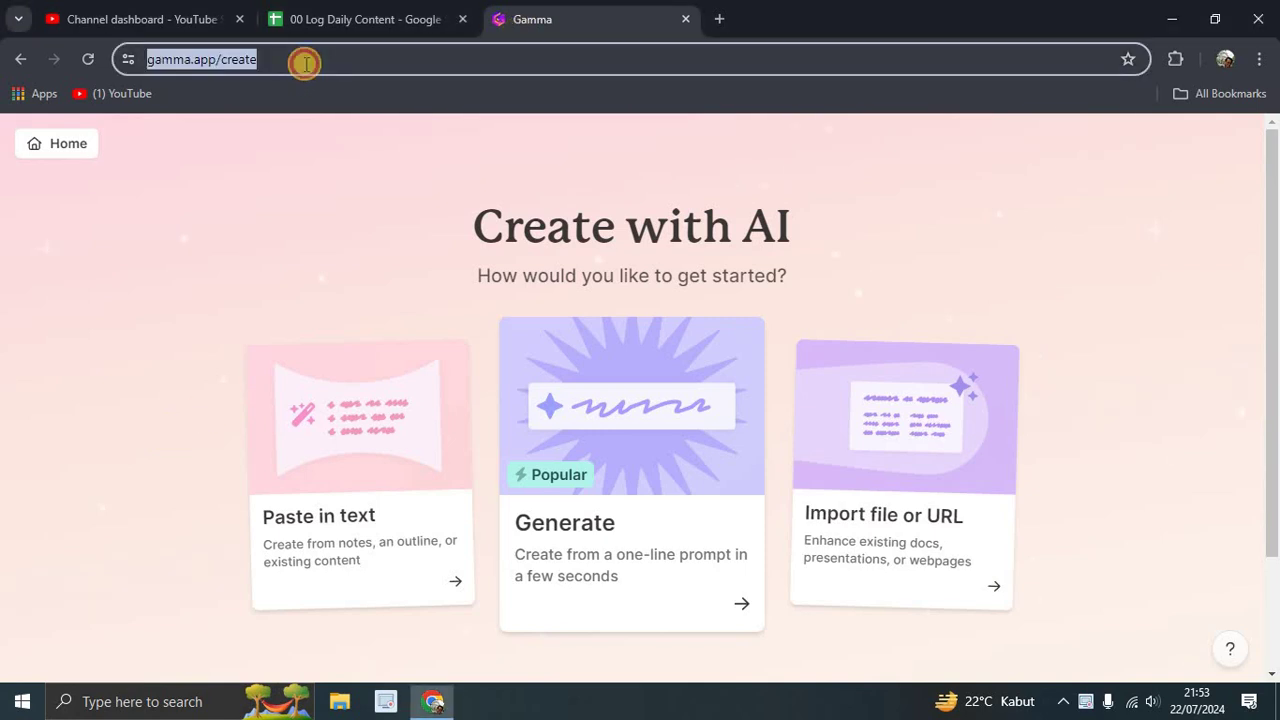
left_click(318, 188)
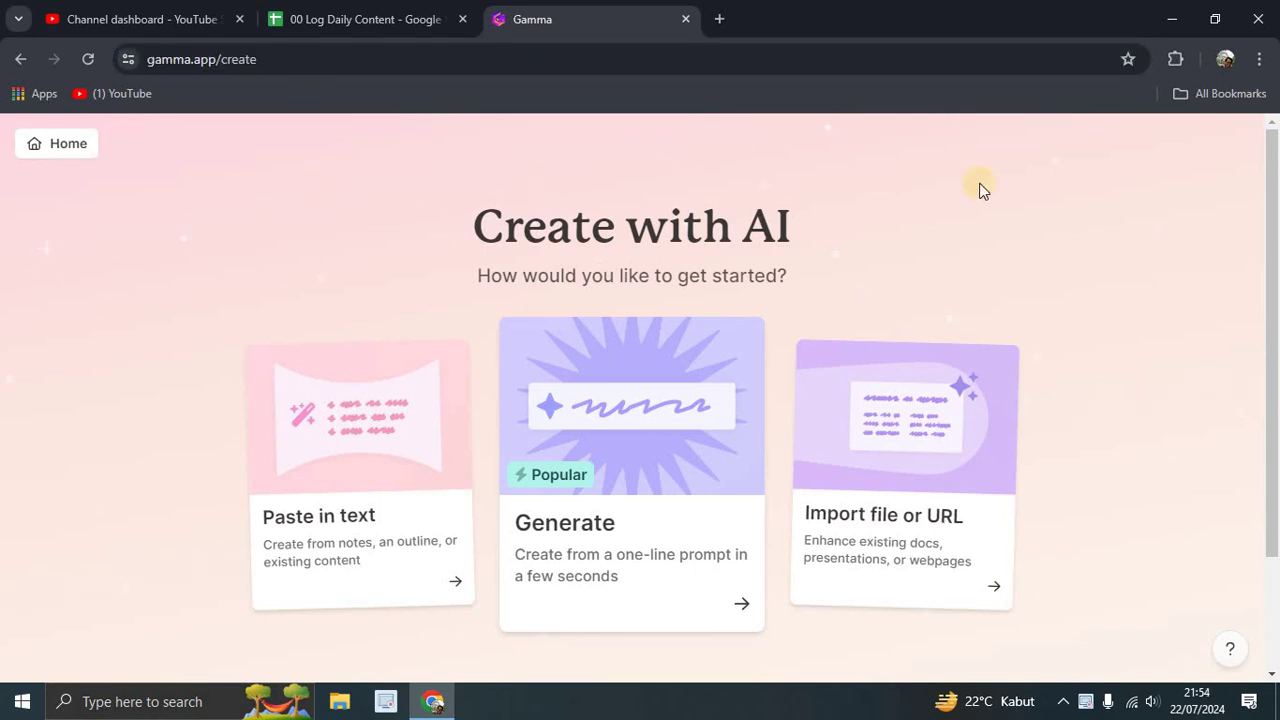
scroll(1205, 212, "down", 1)
scroll(1205, 212, "up", 1)
scroll(835, 288, "down", 1)
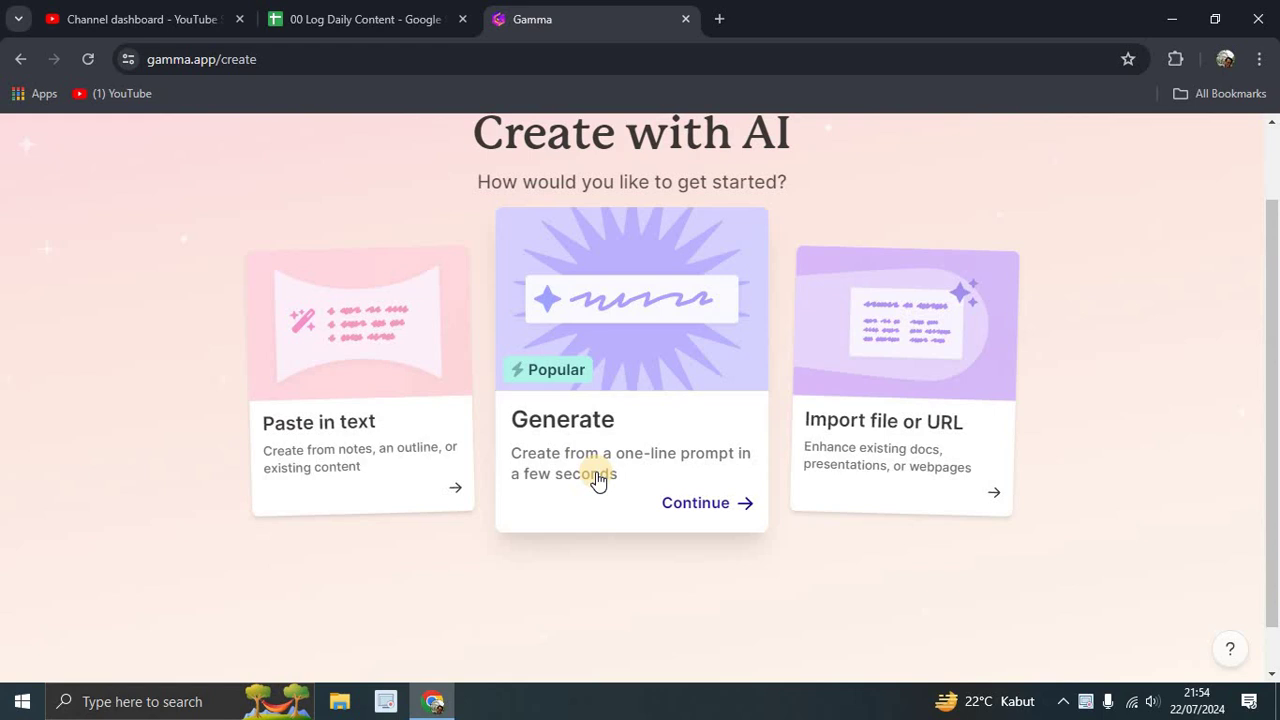
left_click(662, 498)
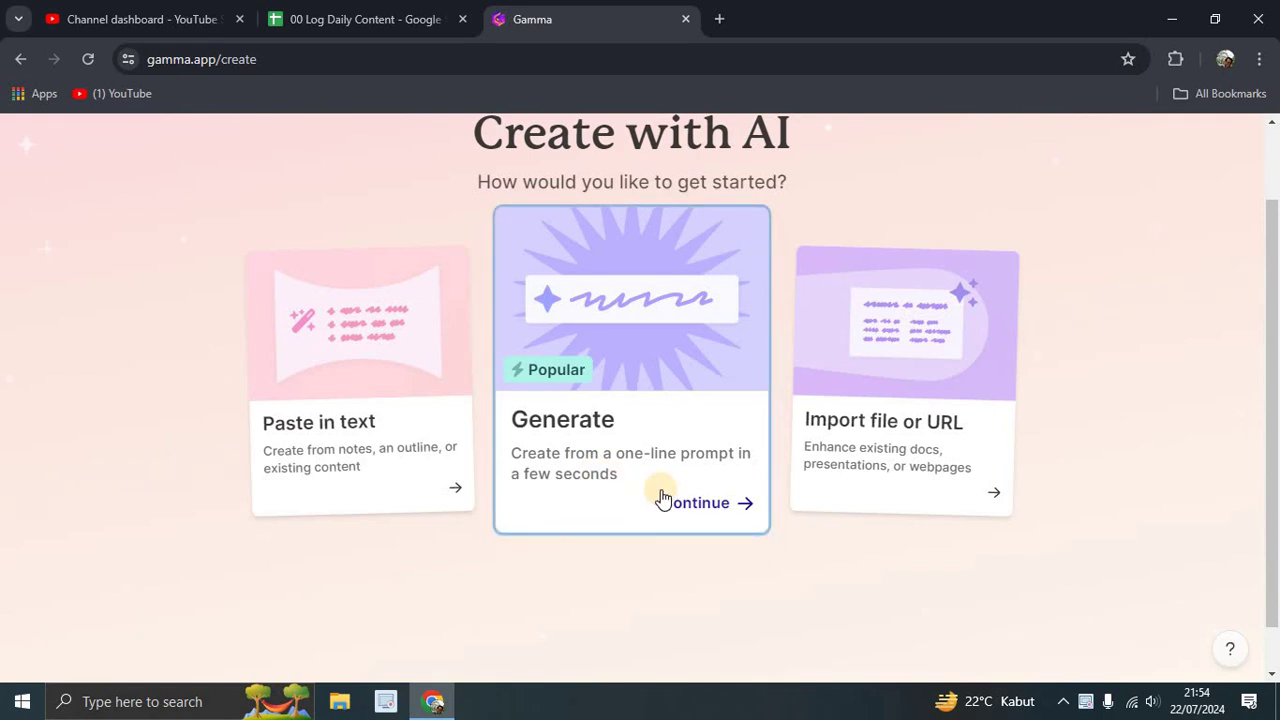
left_click(706, 512)
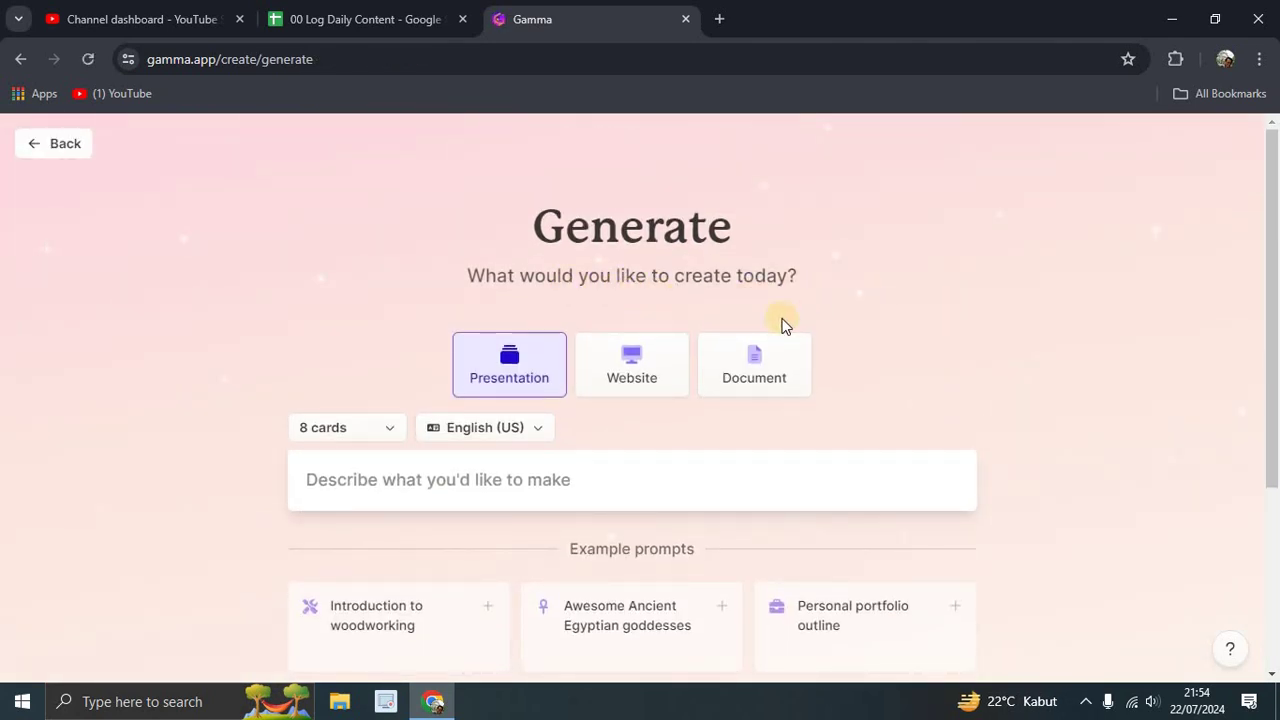
Step: Make the output type a Presentation after previewing the Website and Document formats
left_click(650, 396)
left_click(737, 394)
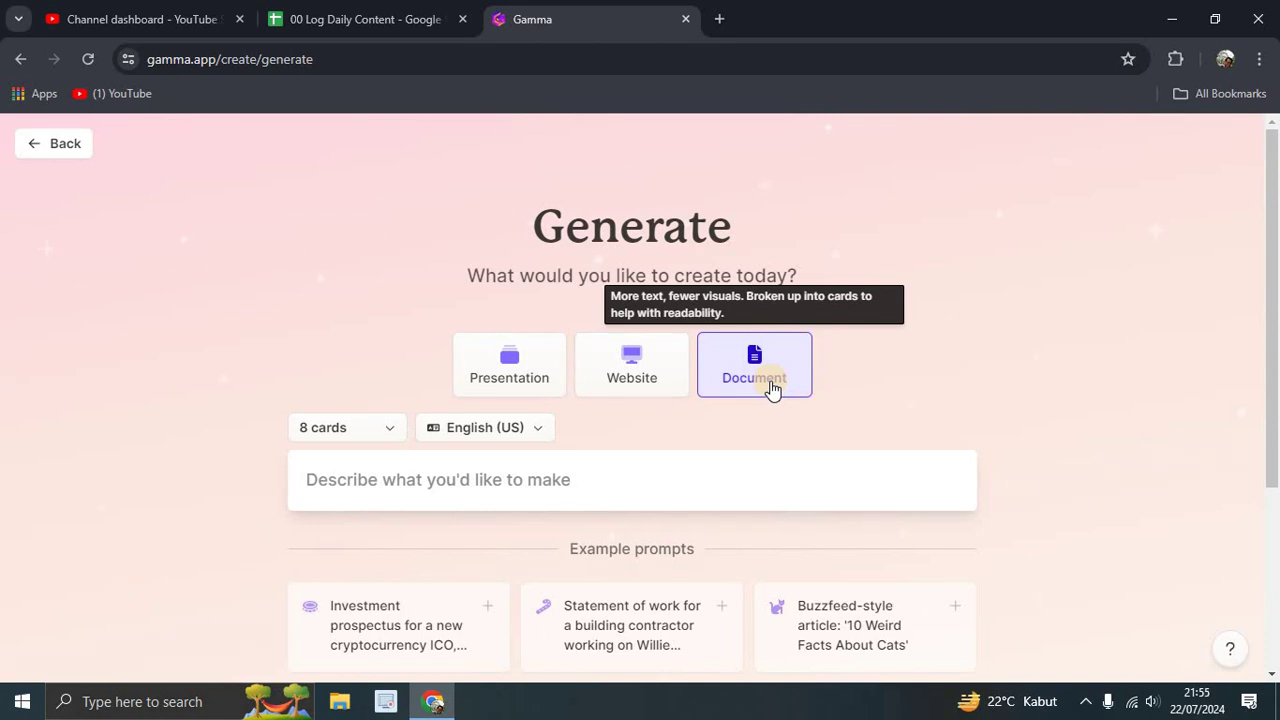
left_click(632, 376)
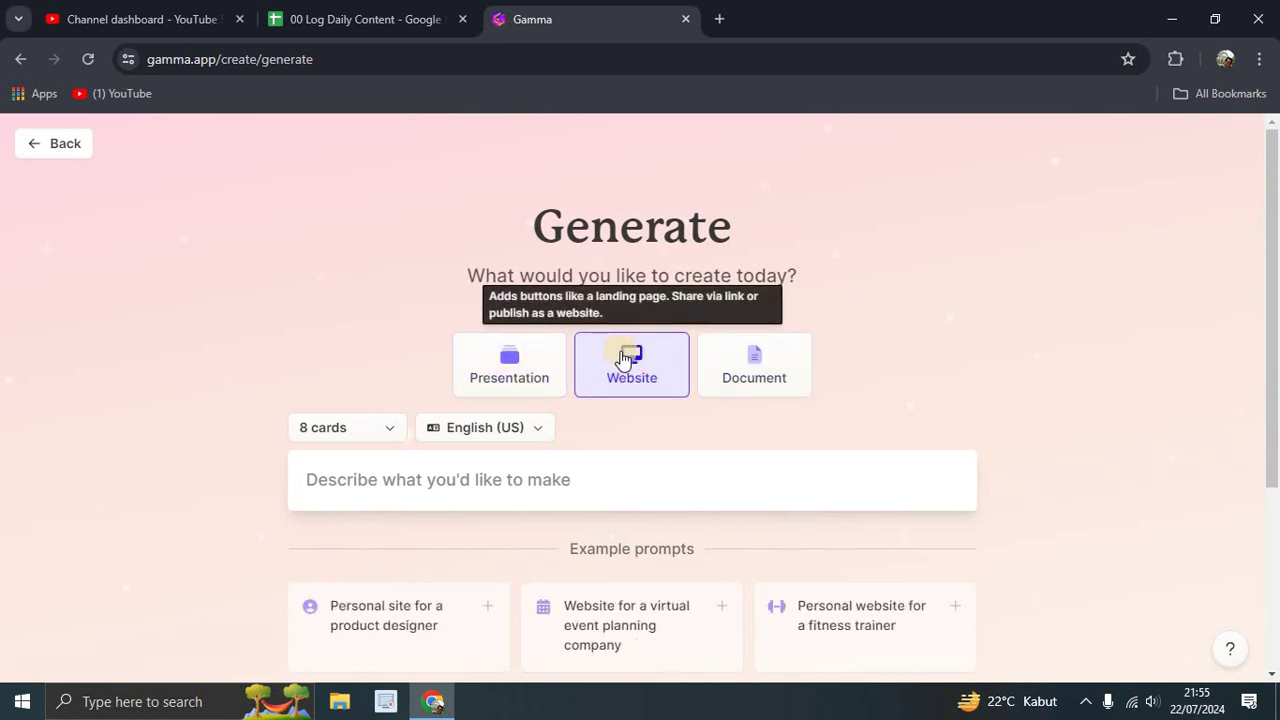
left_click(495, 364)
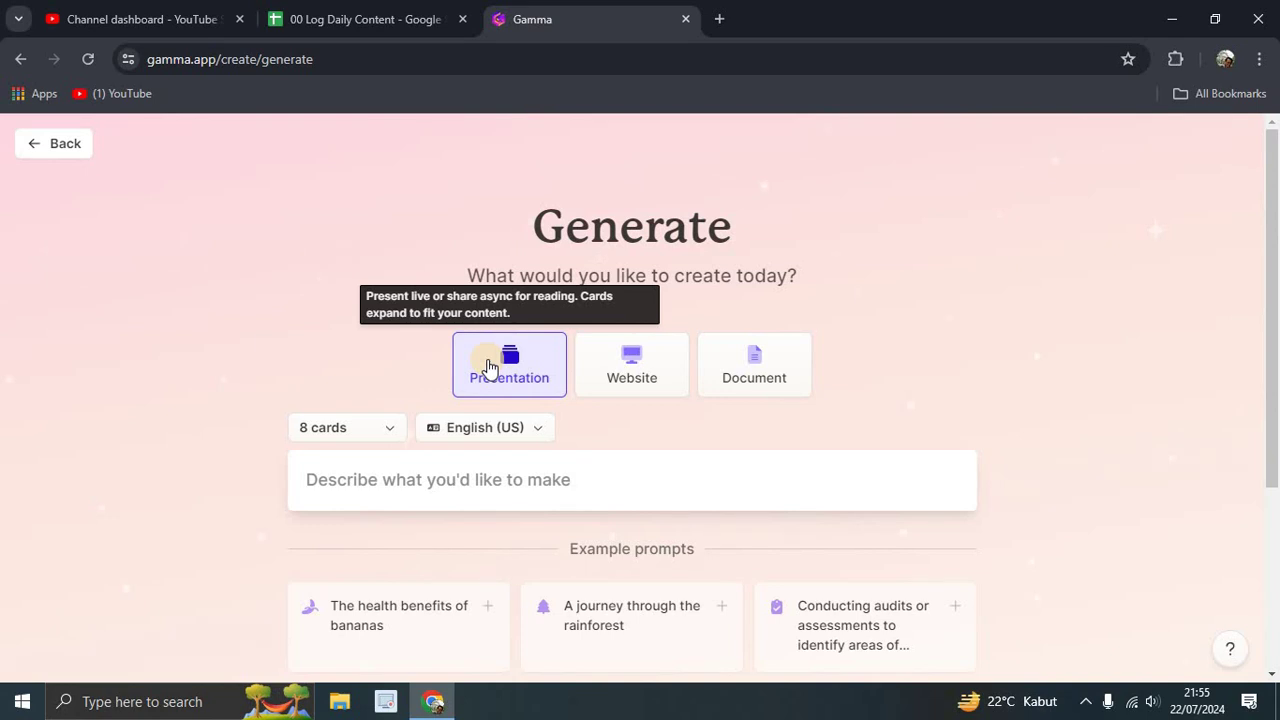
Step: Set the presentation to 5 cards in English (US)
scroll(394, 358, "down", 2)
scroll(343, 297, "up", 2)
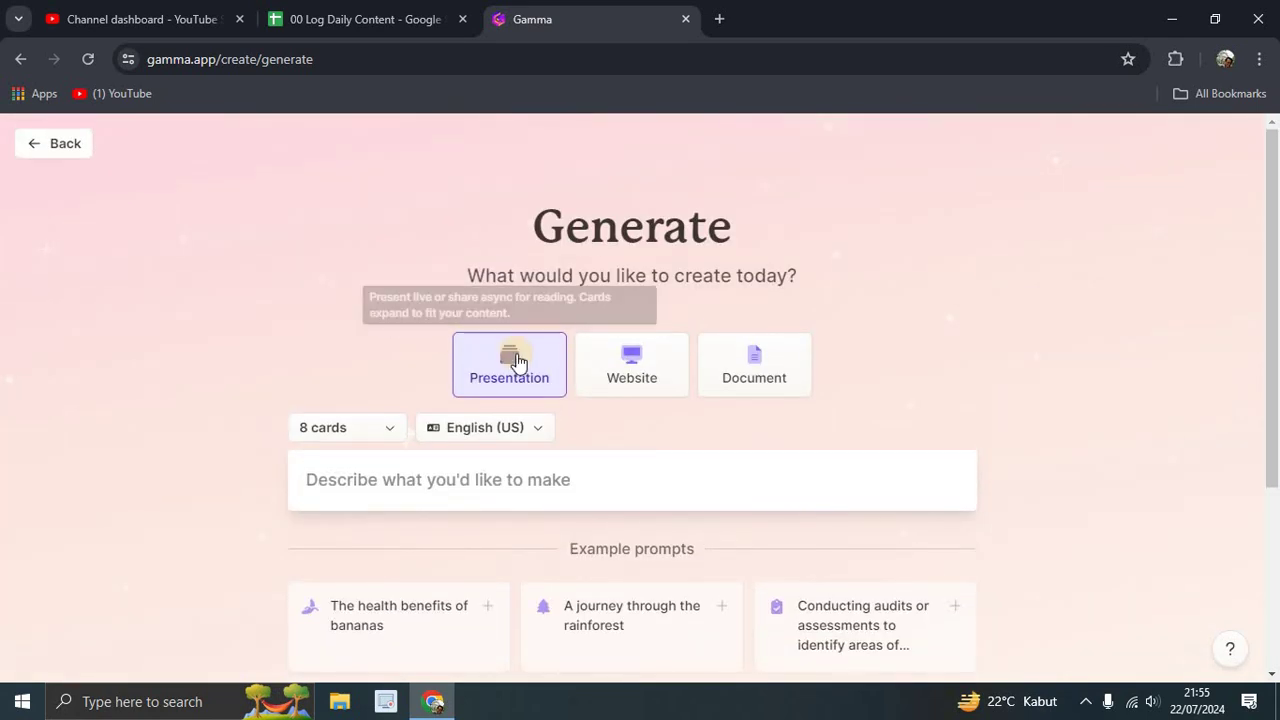
left_click(388, 428)
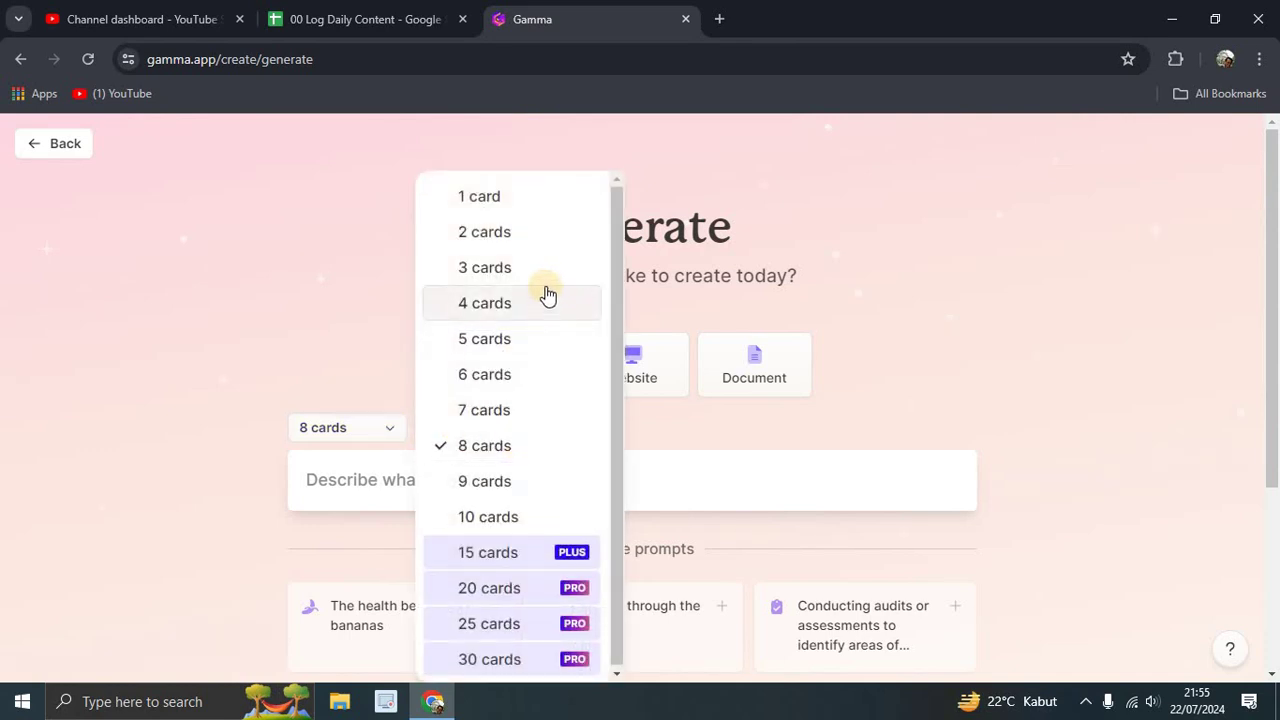
left_click(537, 340)
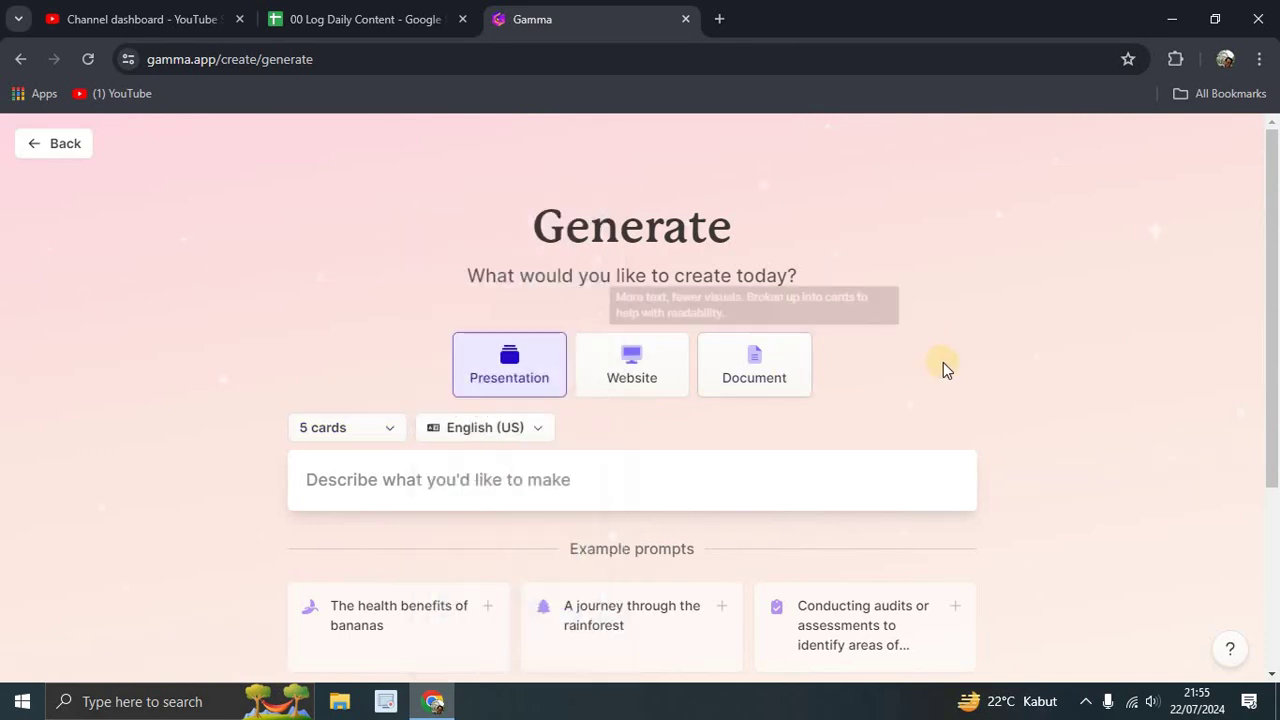
left_click(541, 430)
Step: Shuffle the example prompts and pick 'Awesome Ancient Egyptian goddesses' as the prompt
left_click(1103, 372)
scroll(1105, 374, "down", 3)
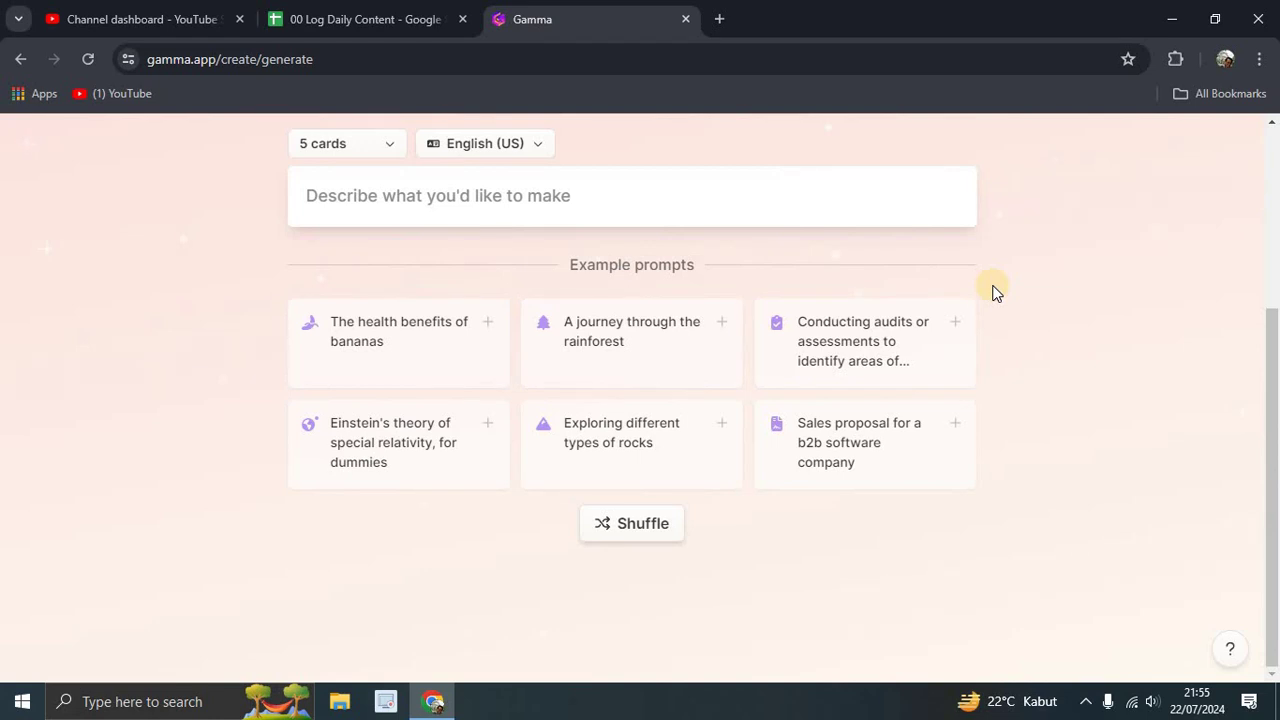
scroll(626, 246, "up", 1)
left_click(651, 290)
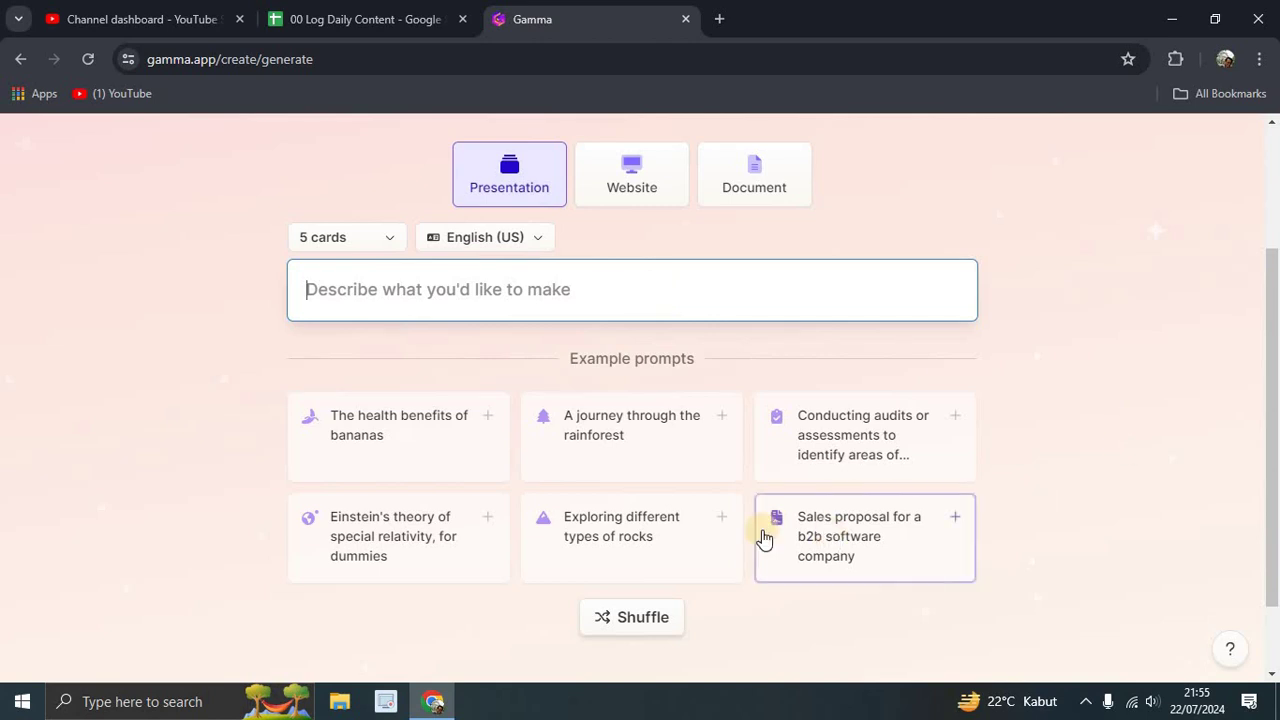
scroll(700, 532, "down", 1)
left_click(646, 536)
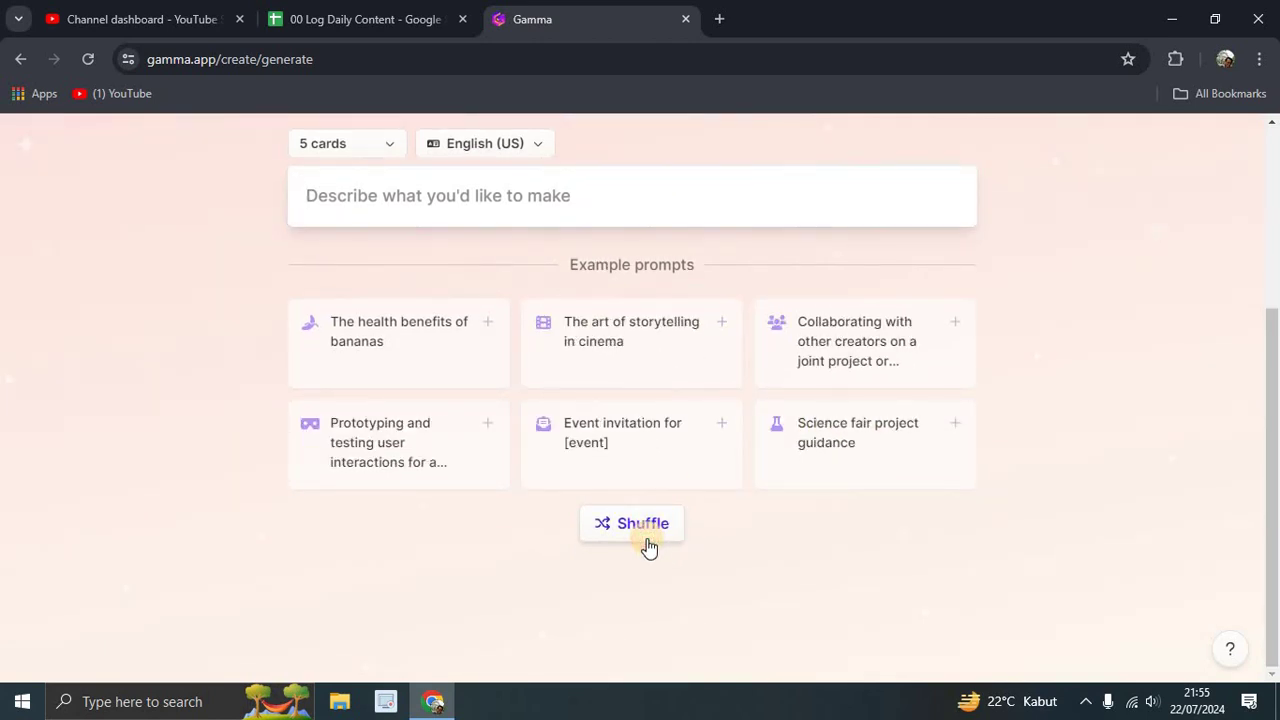
left_click(652, 537)
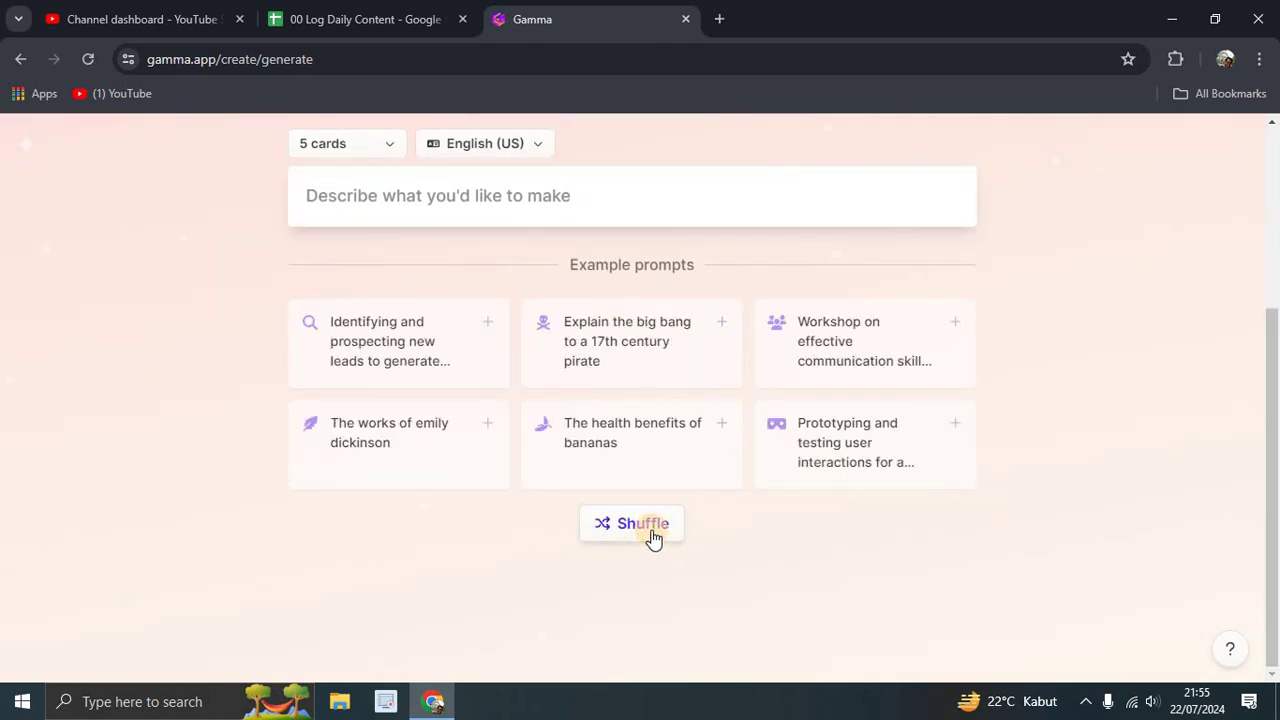
left_click(652, 537)
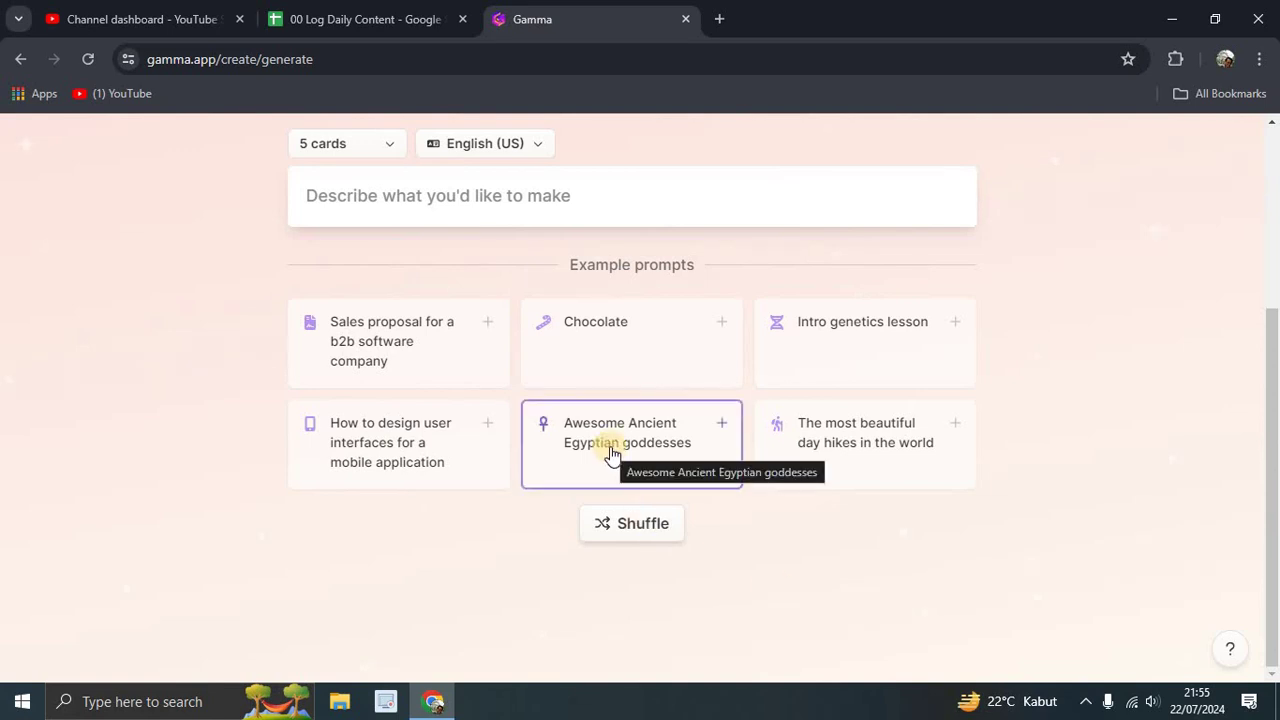
left_click(675, 455)
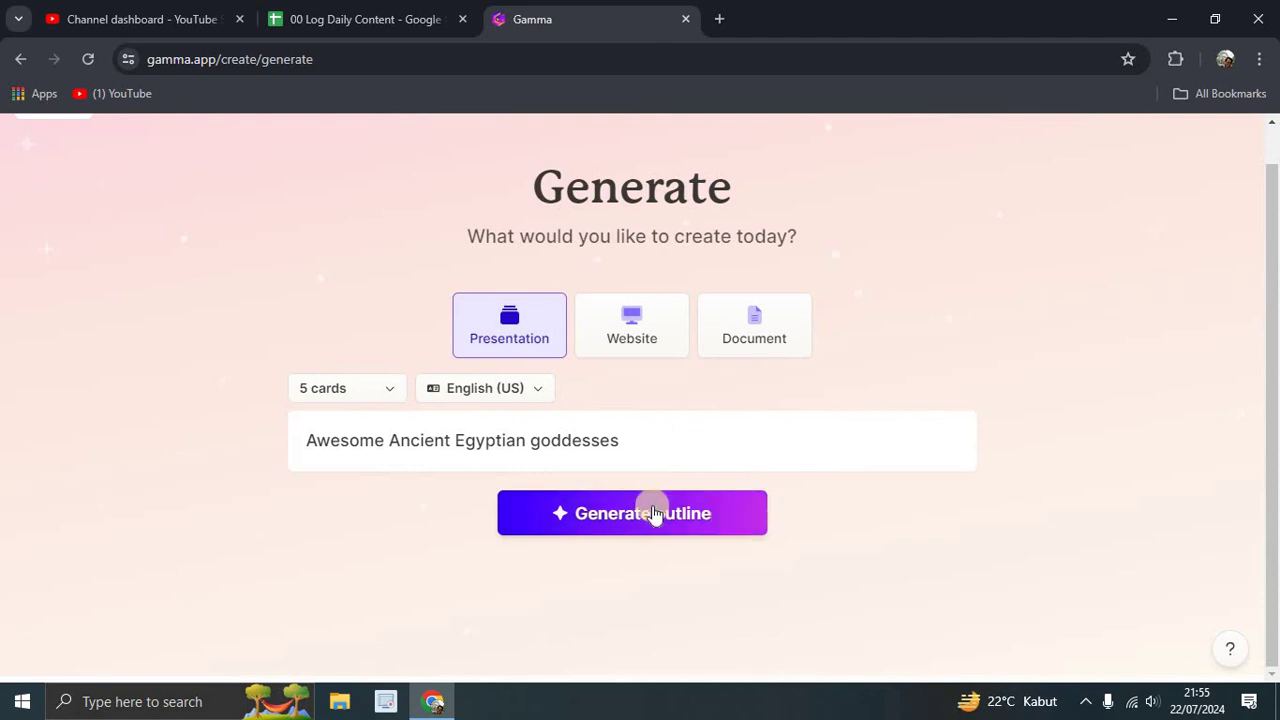
Step: Generate the outline from the prompt and set text per card to Medium
left_click(655, 513)
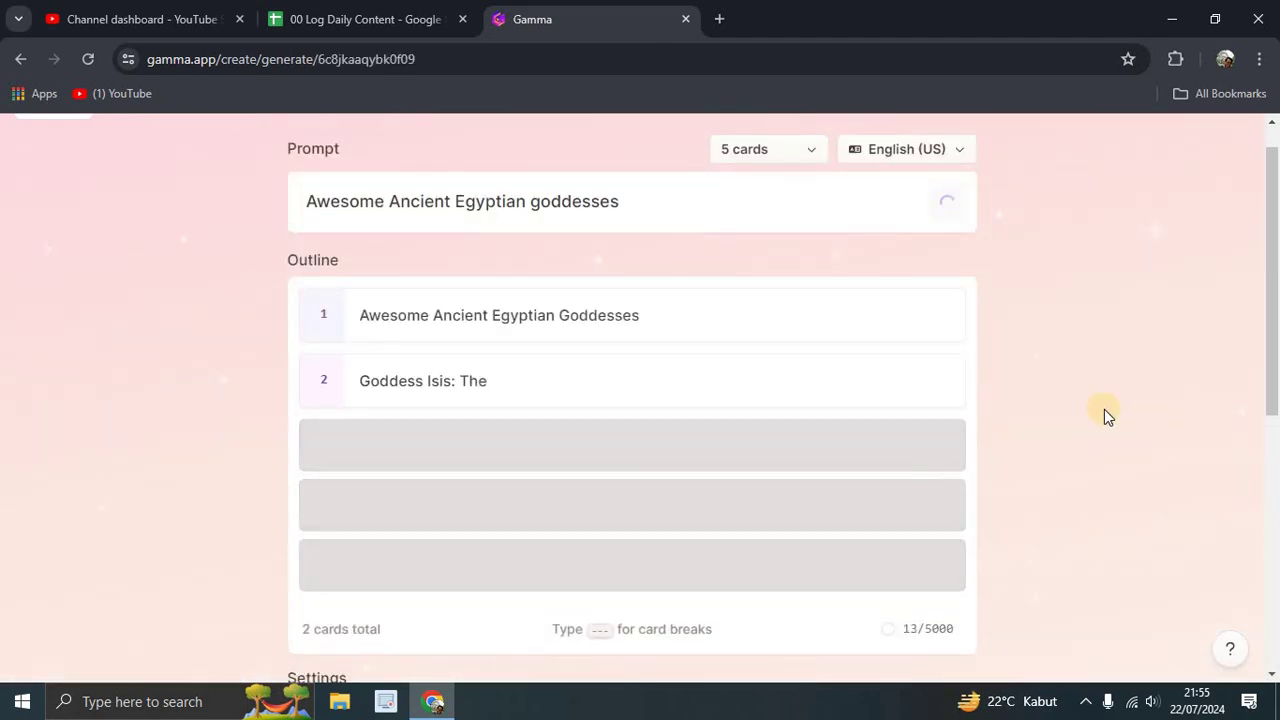
scroll(1104, 416, "down", 1)
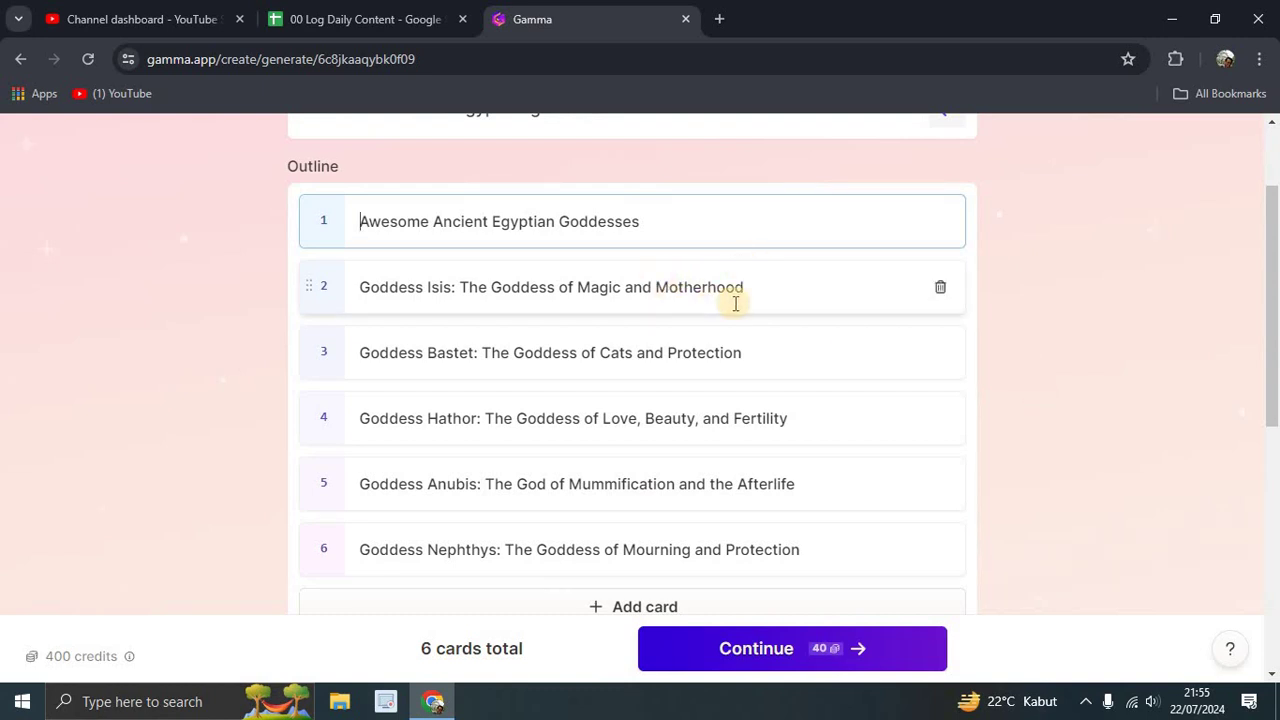
scroll(790, 430, "down", 2)
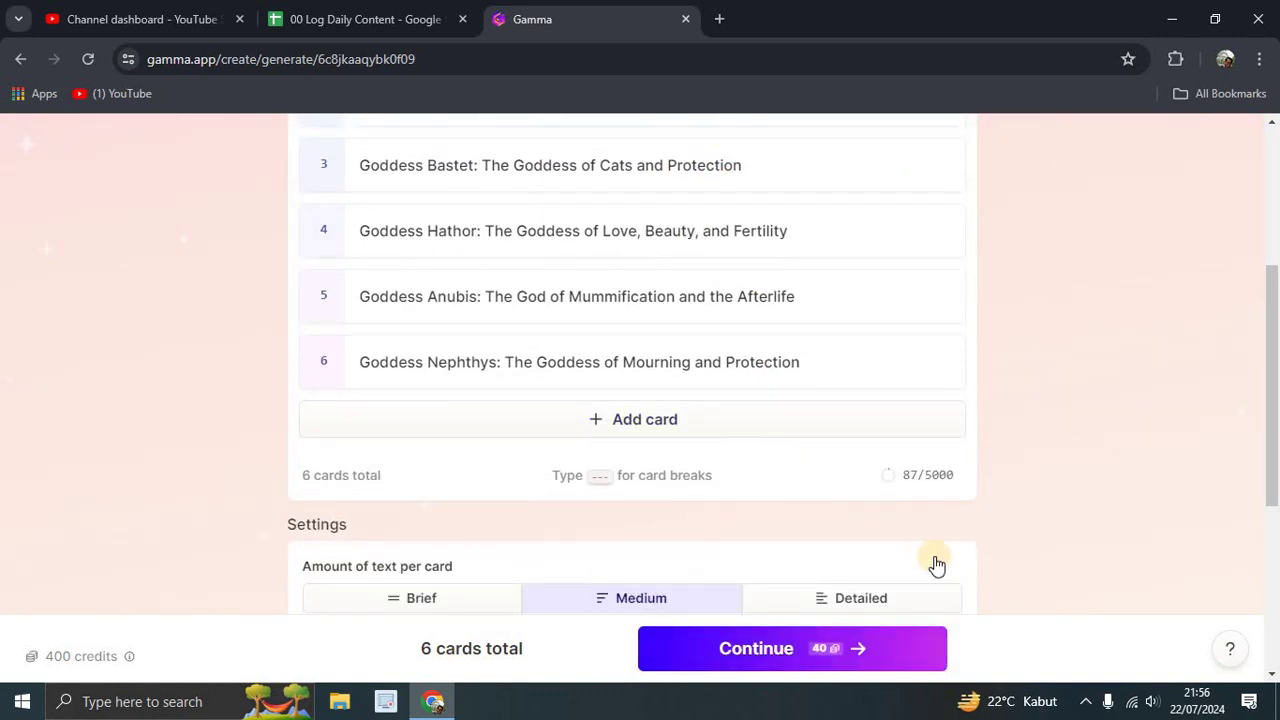
scroll(1011, 490, "down", 1)
scroll(1011, 490, "down", 3)
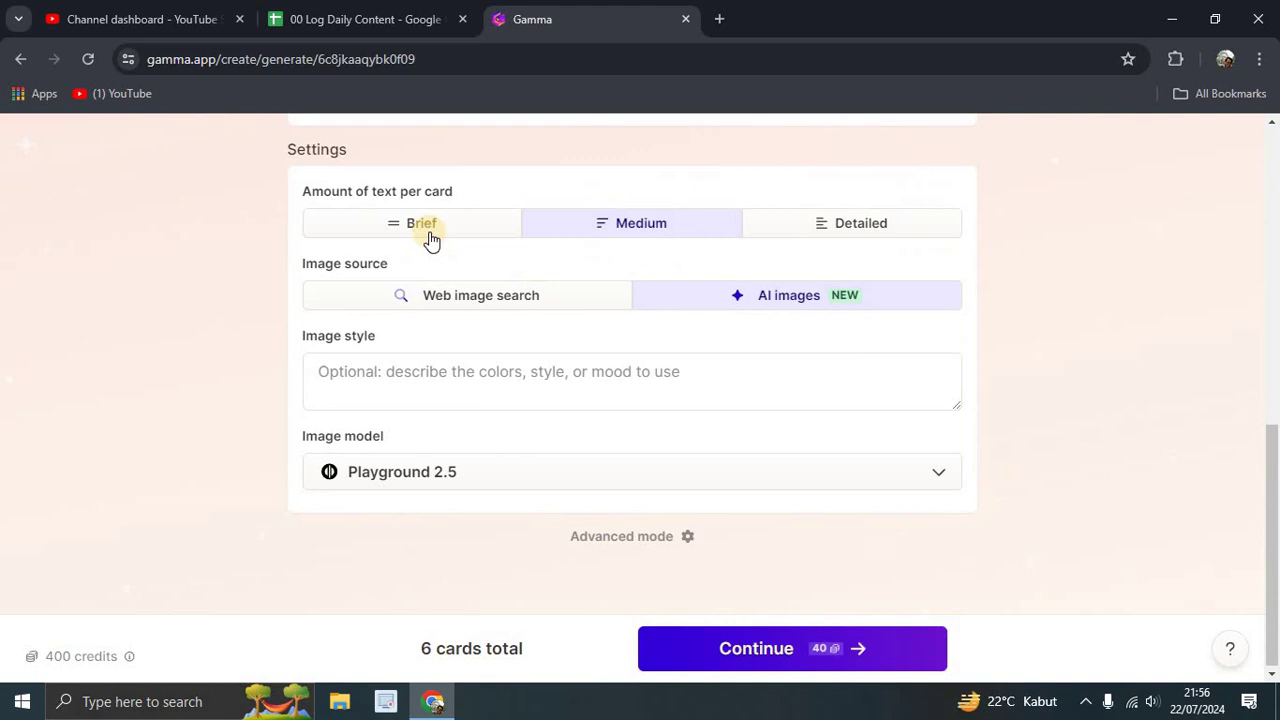
left_click(430, 232)
left_click(691, 238)
left_click(834, 238)
left_click(649, 238)
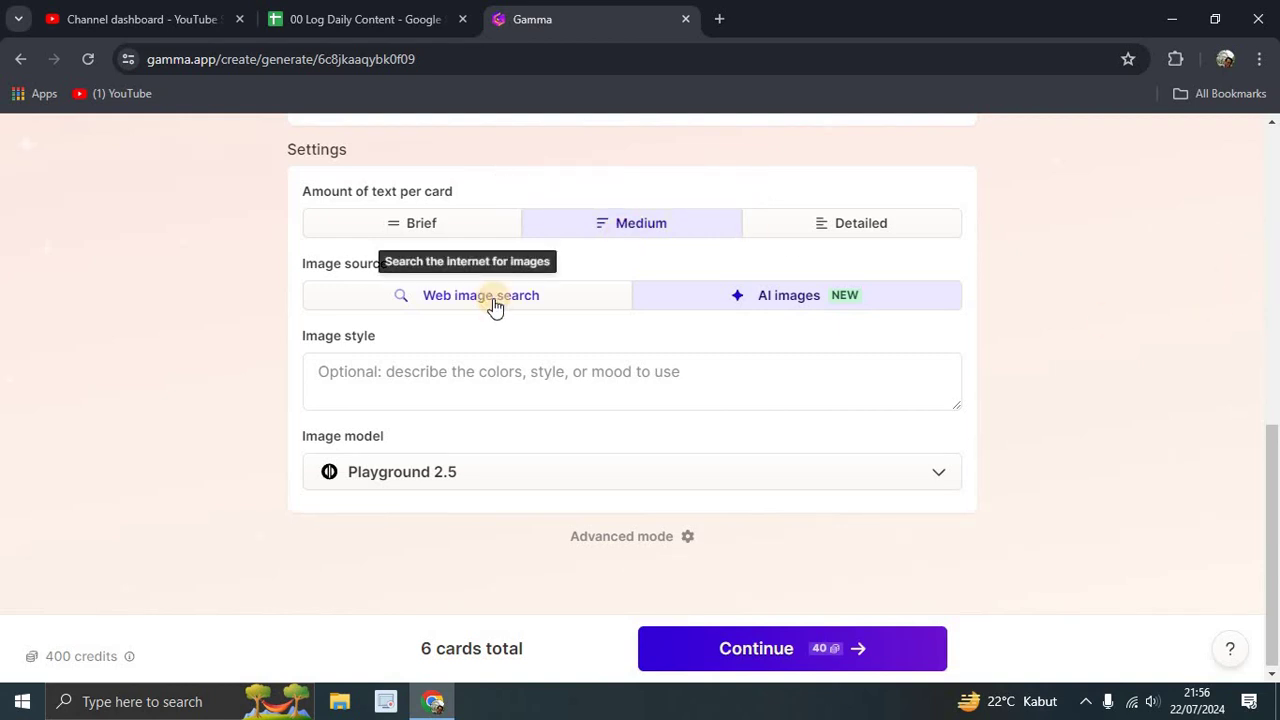
Step: Use AI images as the image source with the Playground 2.5 model
left_click(462, 302)
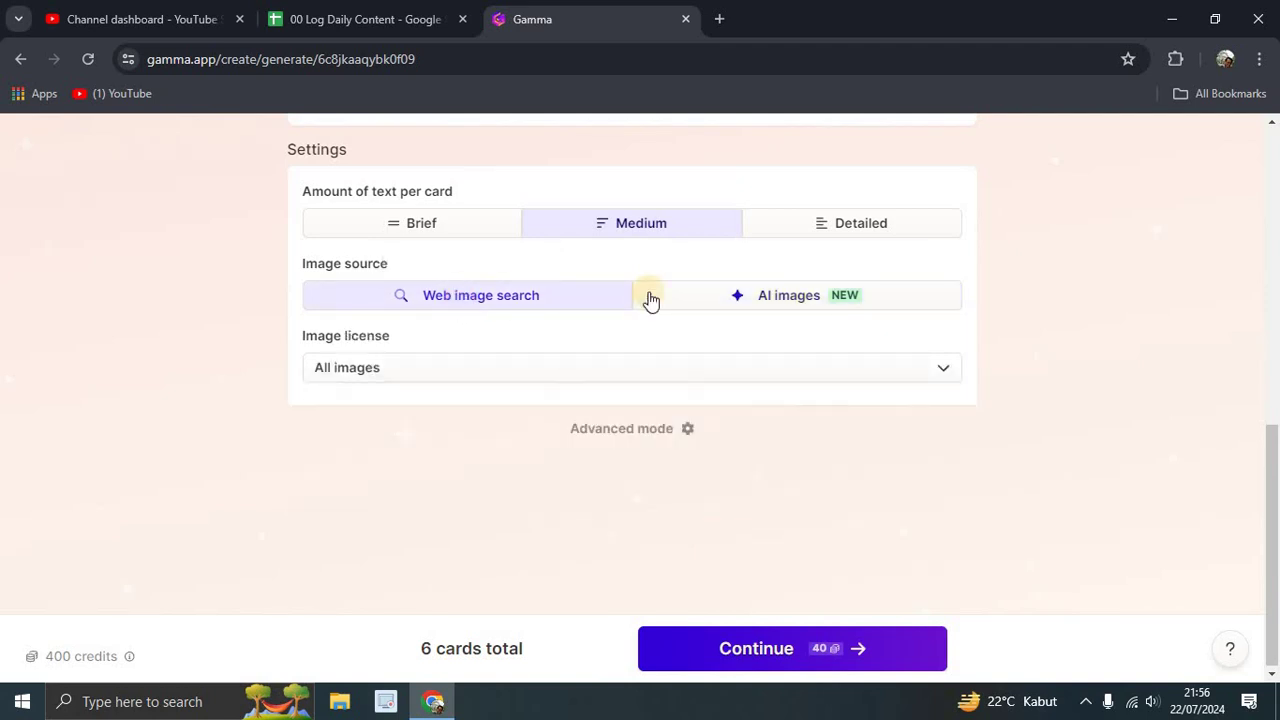
left_click(822, 304)
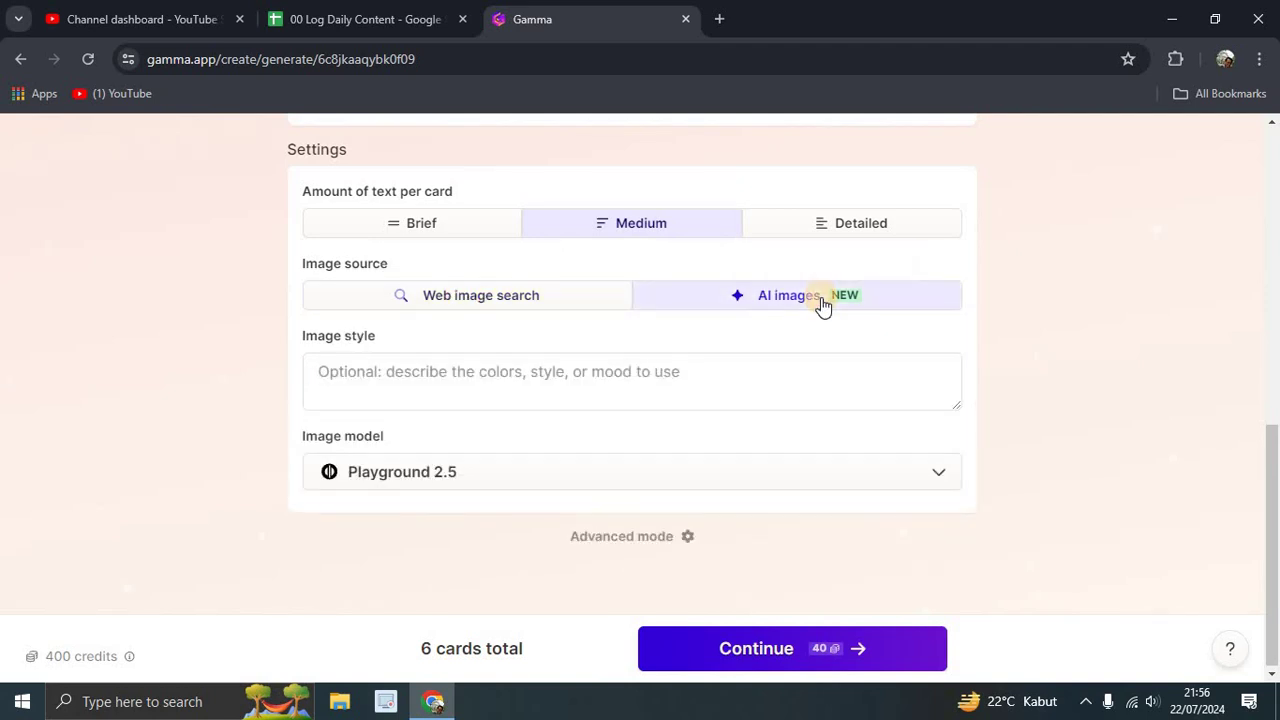
left_click(887, 386)
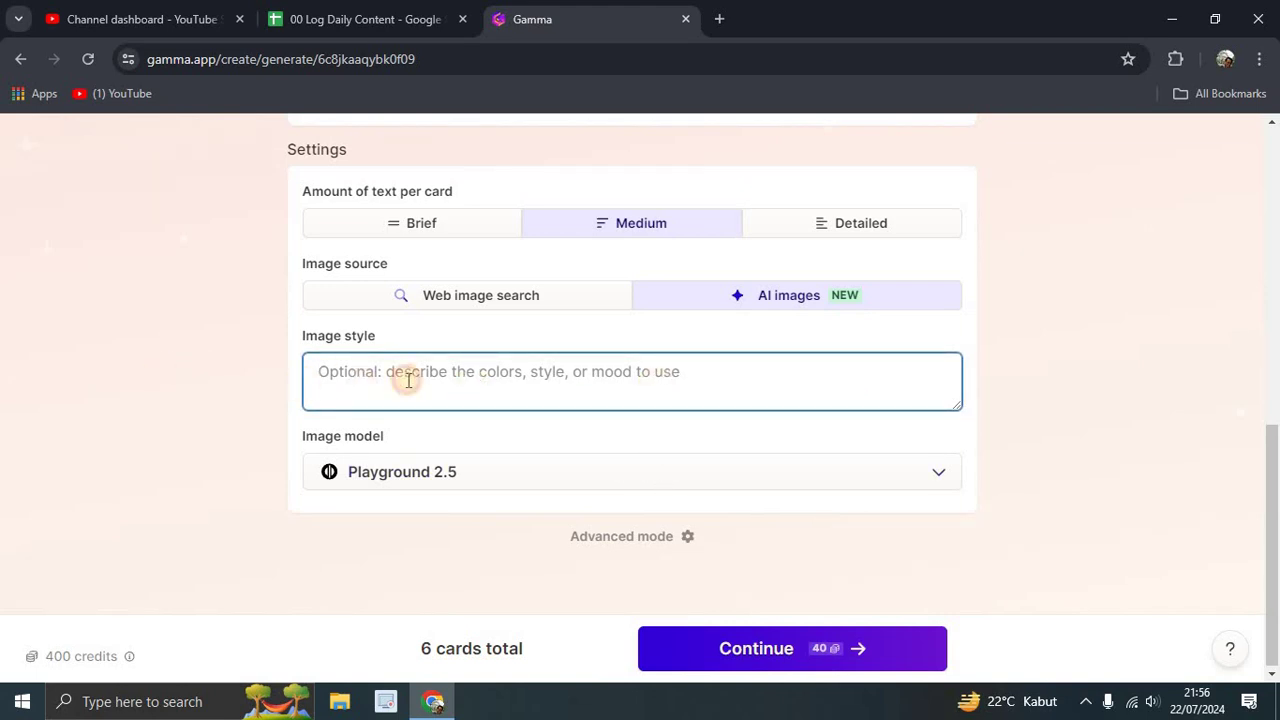
left_click(901, 475)
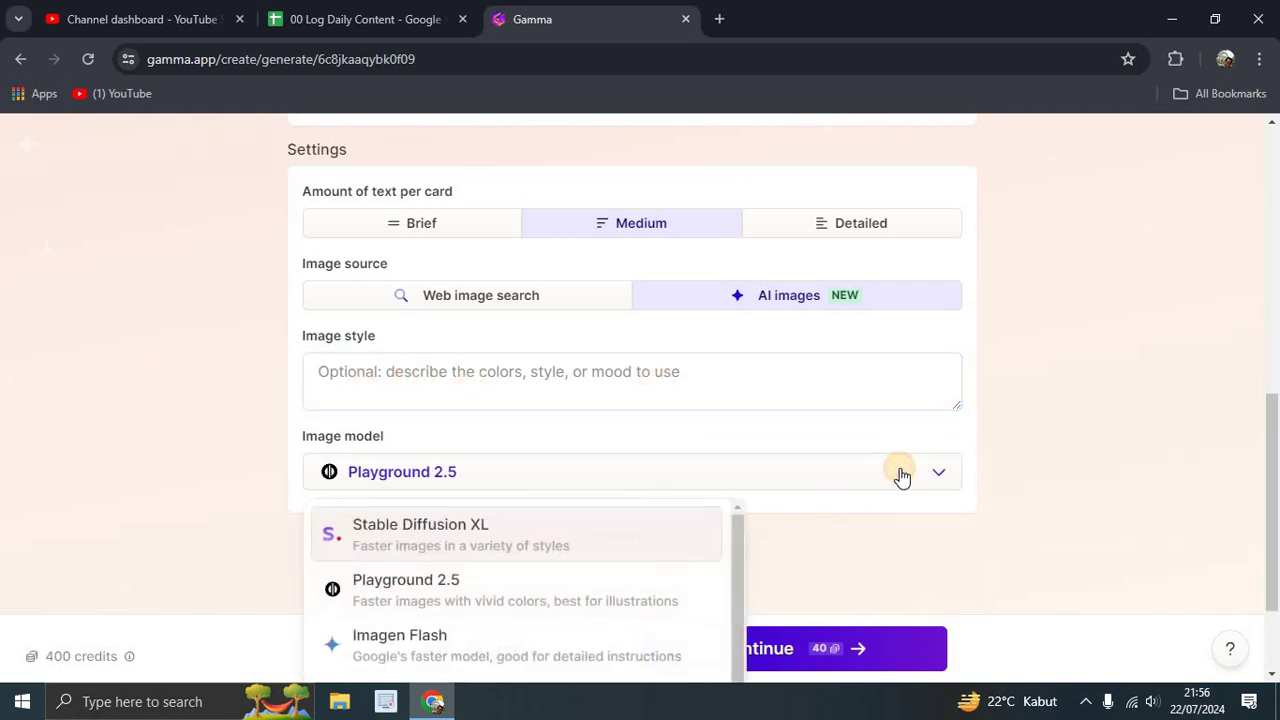
scroll(571, 603, "down", 3)
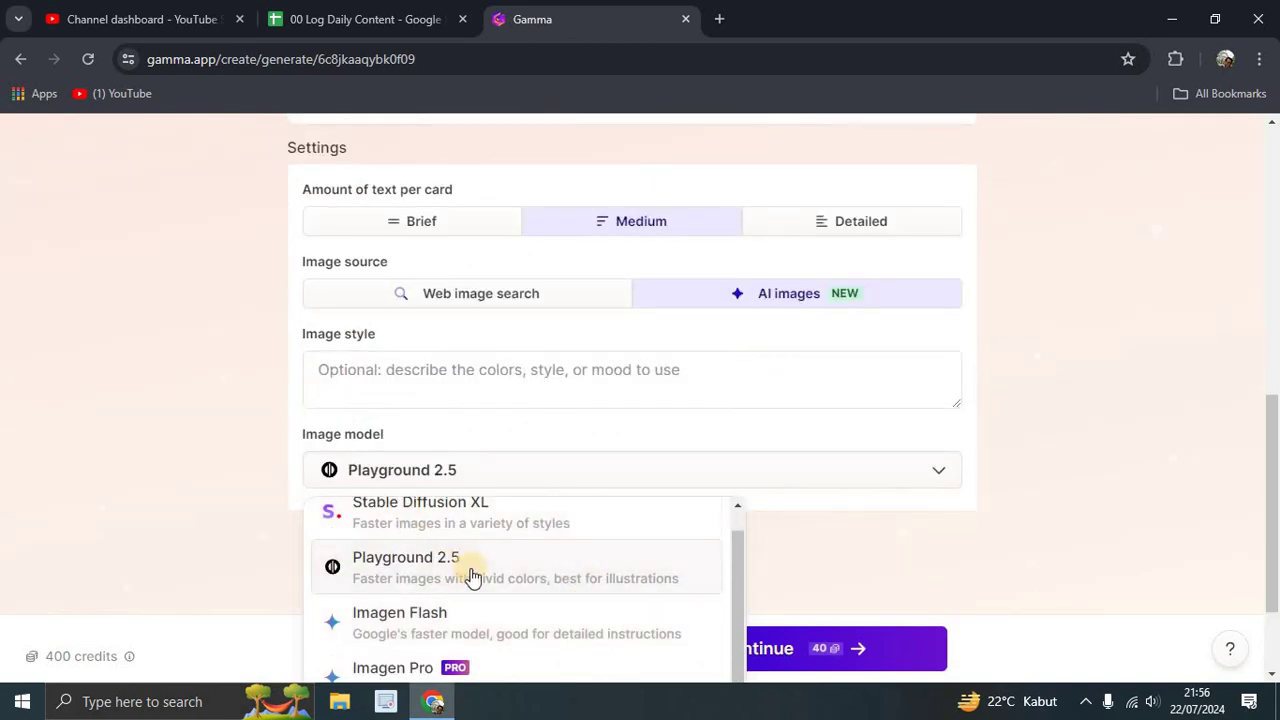
left_click(349, 552)
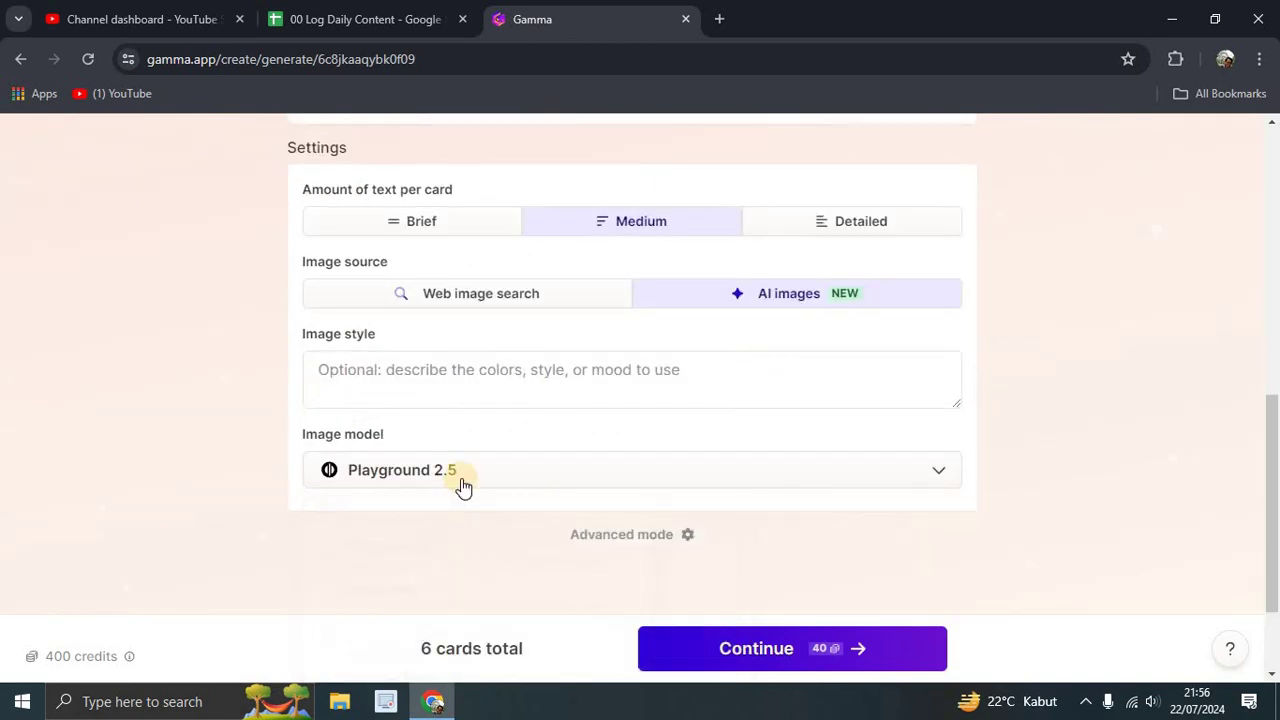
Step: Review the six-card goddesses outline in Advanced mode, then continue to theme selection
left_click(675, 541)
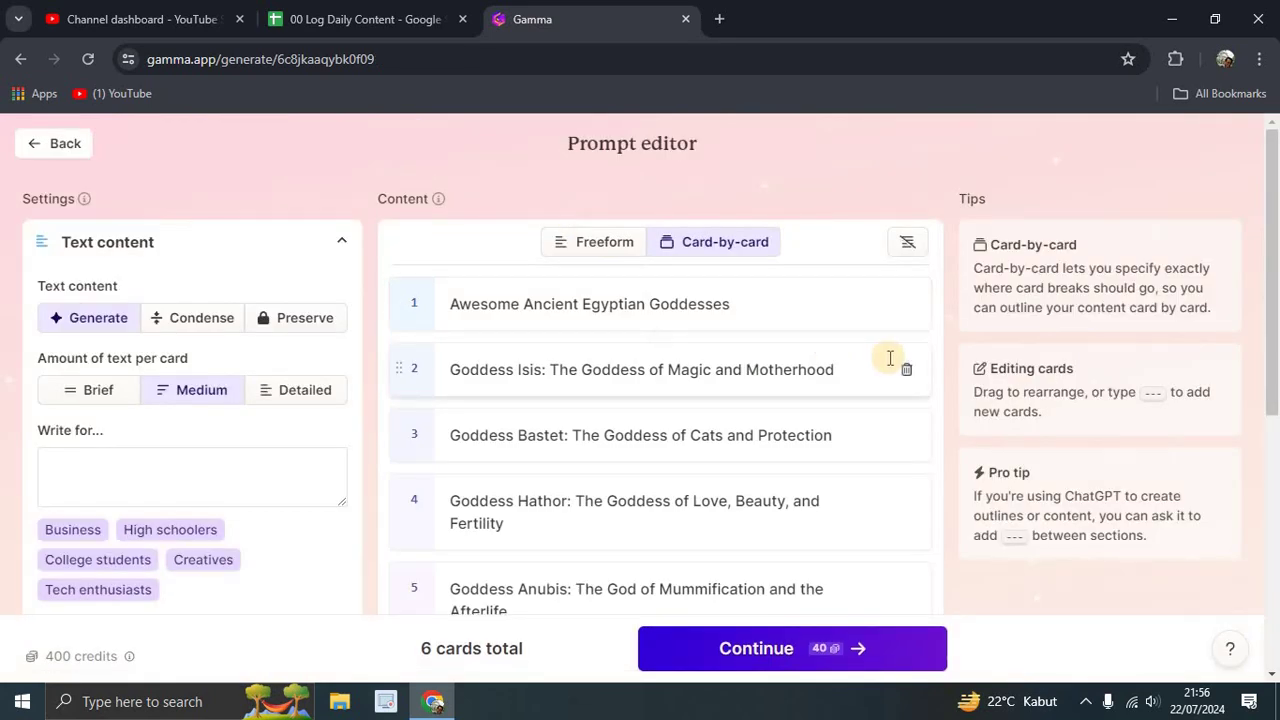
scroll(890, 362, "down", 5)
scroll(994, 500, "up", 2)
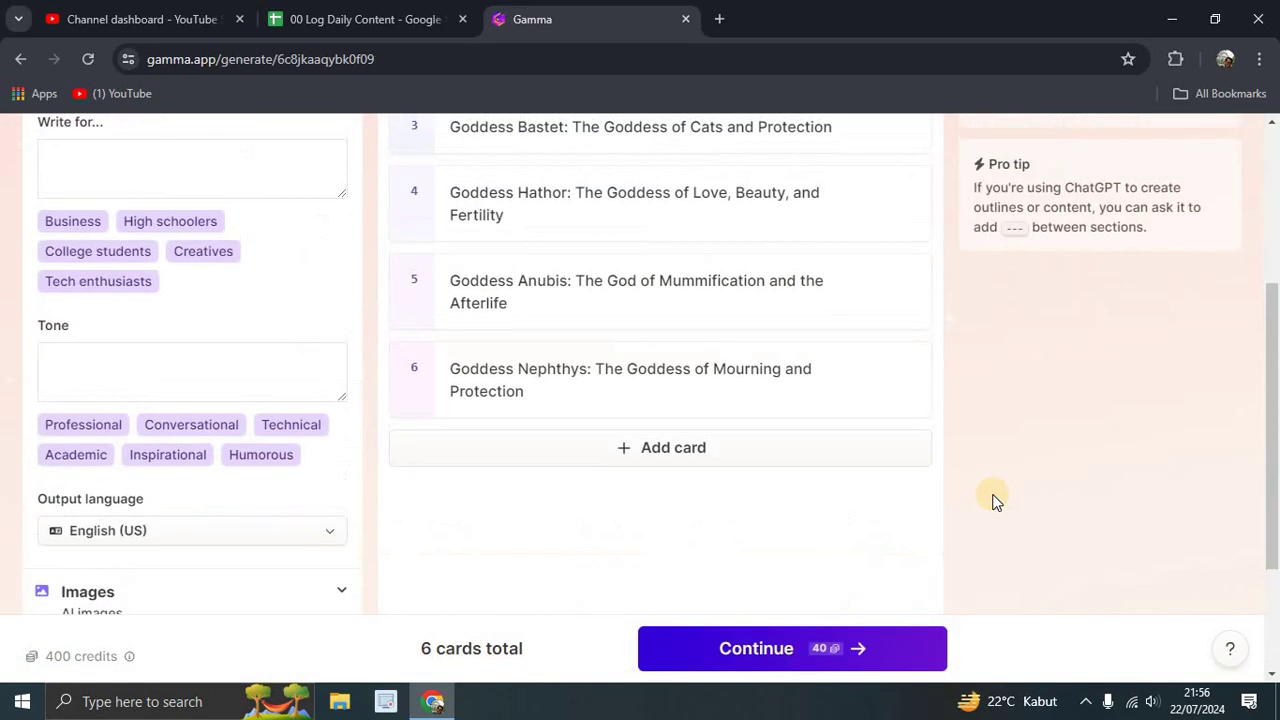
scroll(994, 500, "up", 1)
scroll(994, 500, "up", 3)
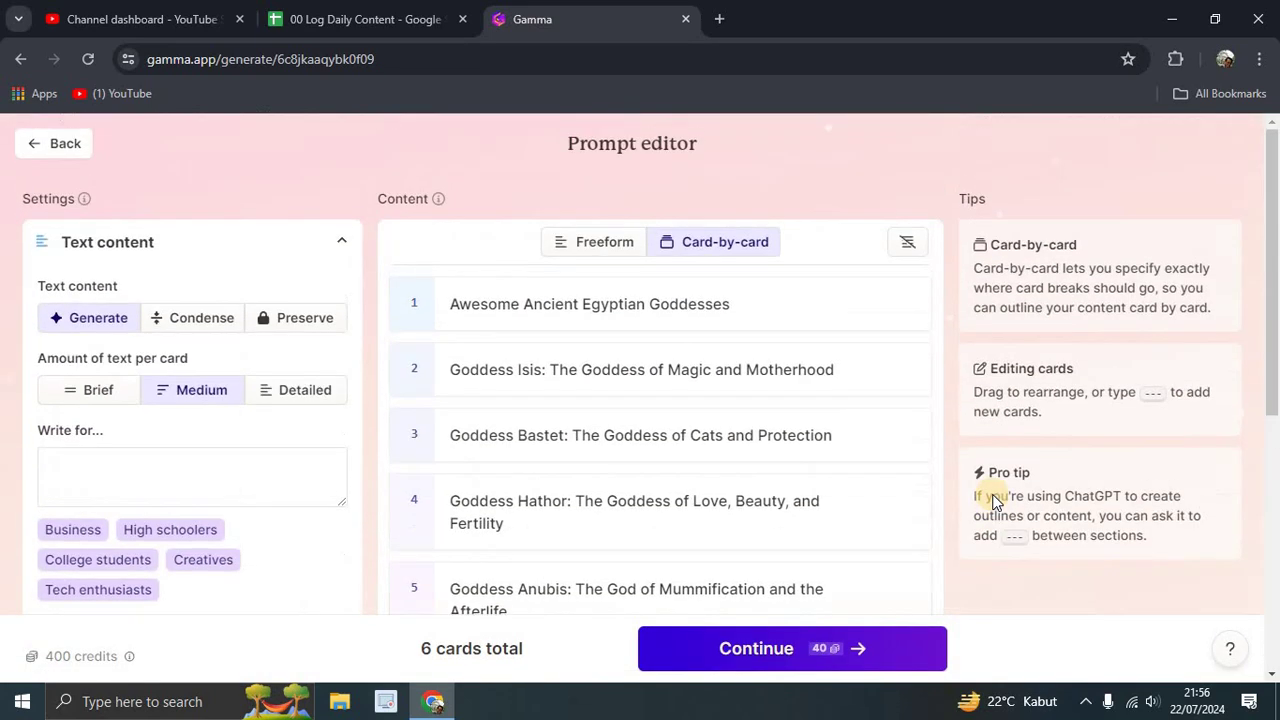
left_click(812, 652)
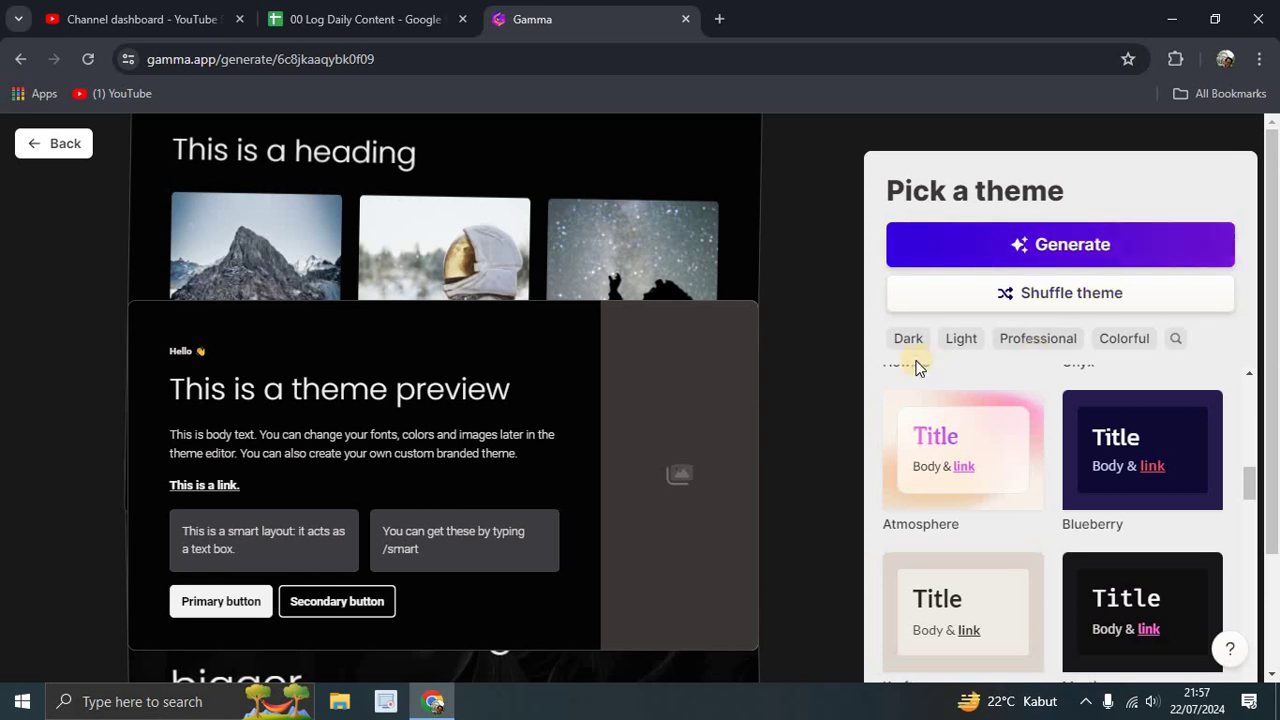
Step: Choose the Finesse theme from the theme list and generate the presentation
scroll(1114, 385, "down", 5)
scroll(1128, 397, "down", 6)
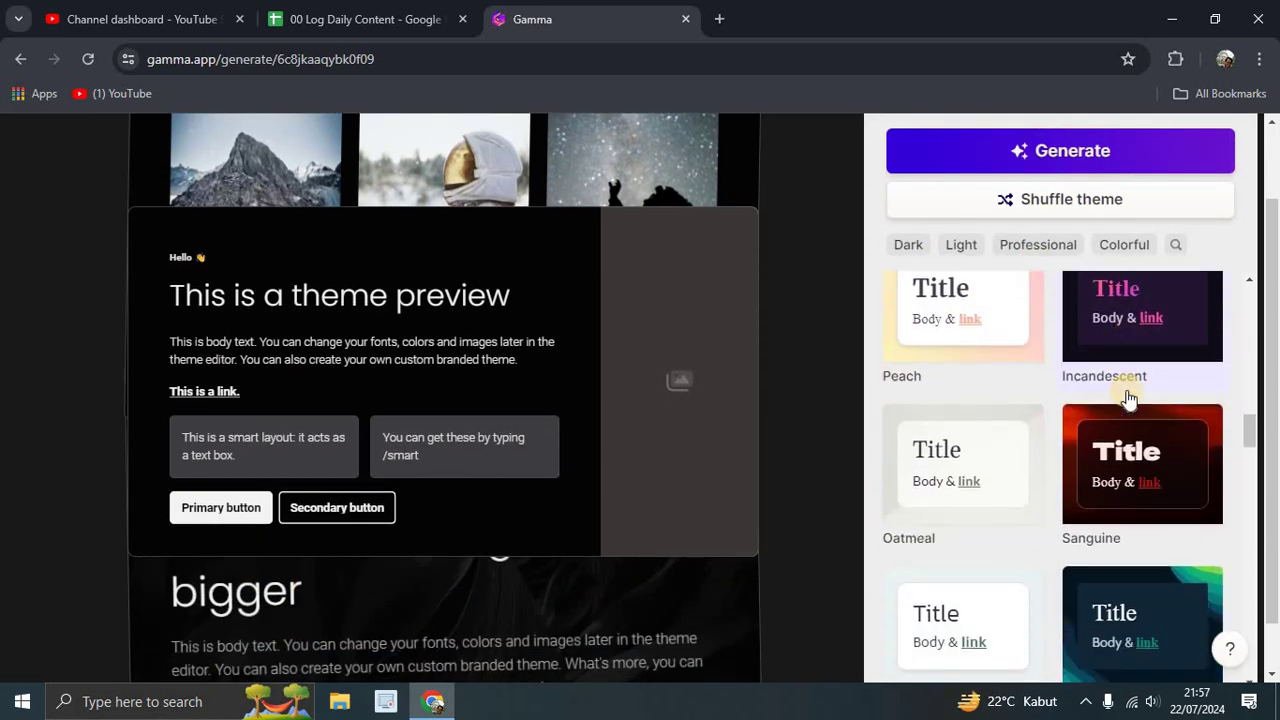
scroll(1128, 395, "down", 5)
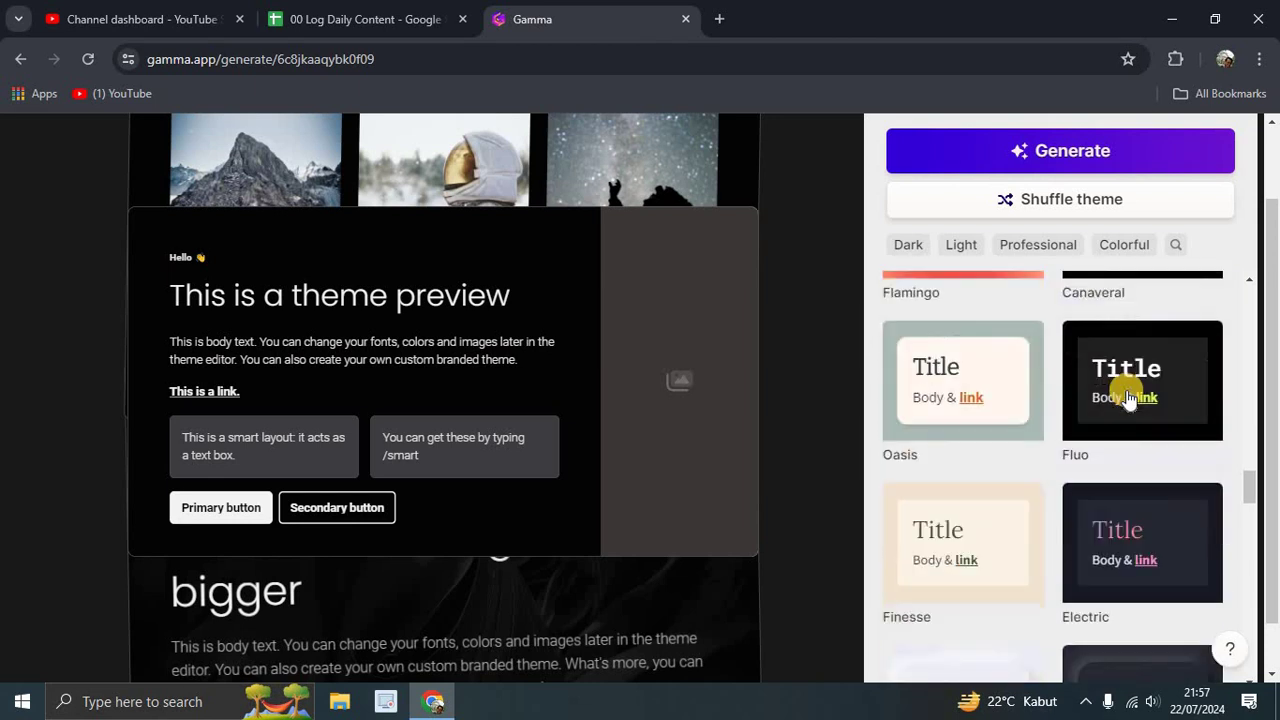
left_click(1046, 371)
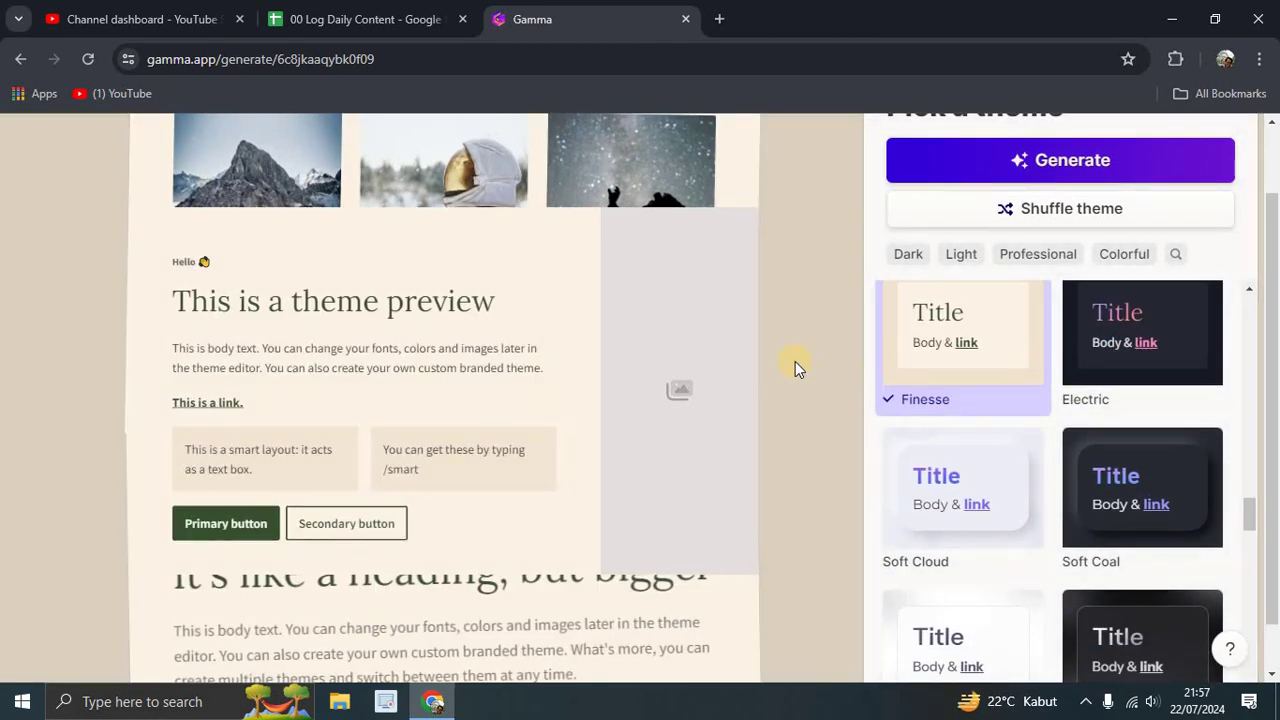
scroll(821, 353, "up", 2)
scroll(821, 353, "down", 2)
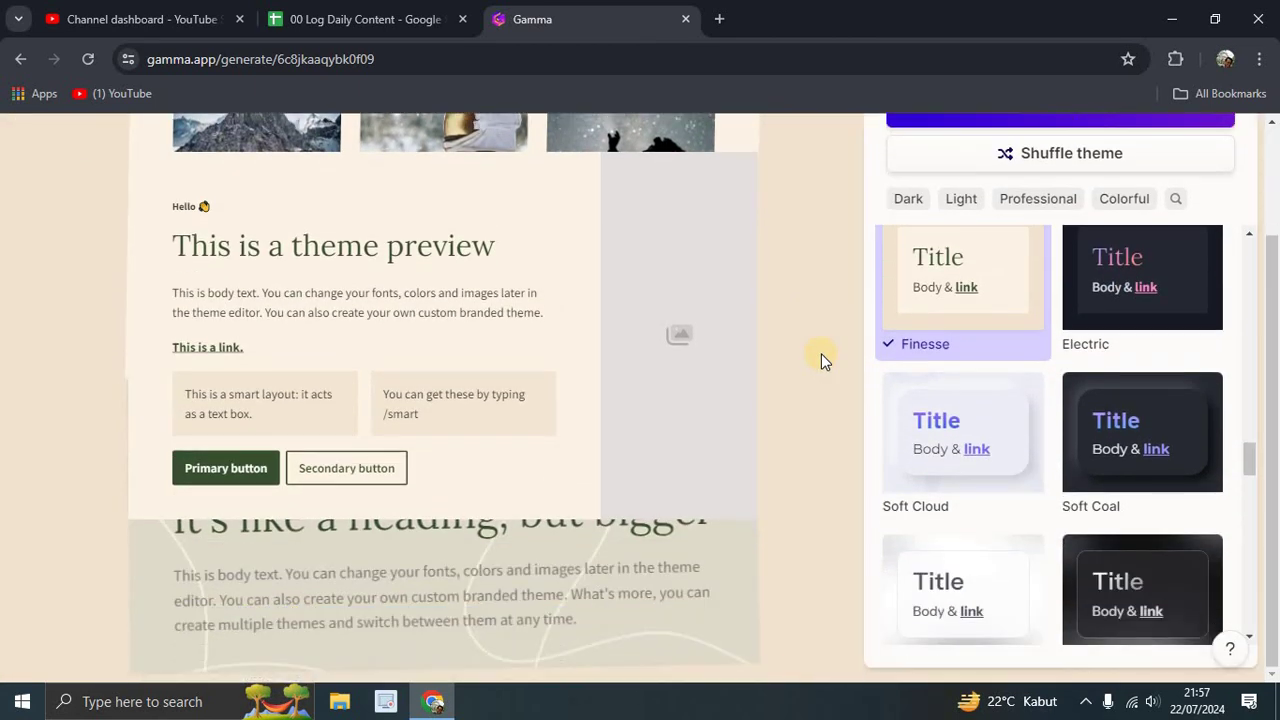
scroll(821, 353, "up", 2)
left_click(1043, 263)
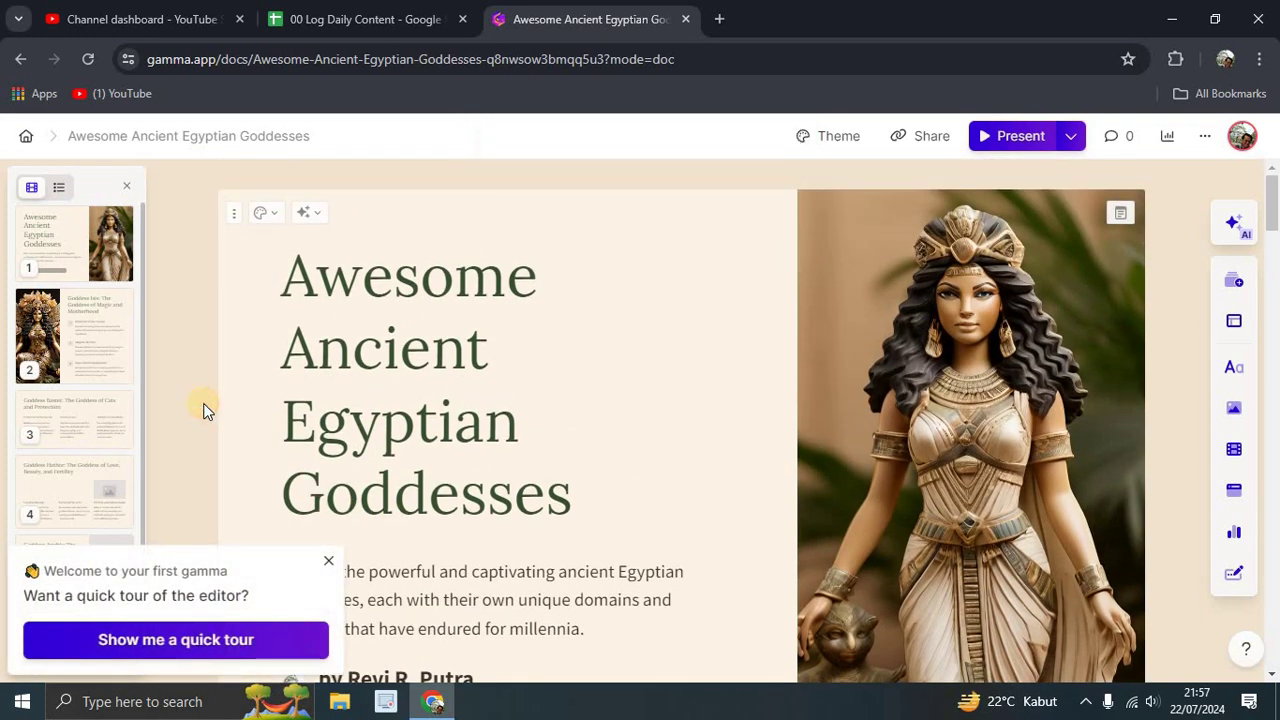
Step: Inspect the title card and its AI-generated image
scroll(568, 328, "down", 1)
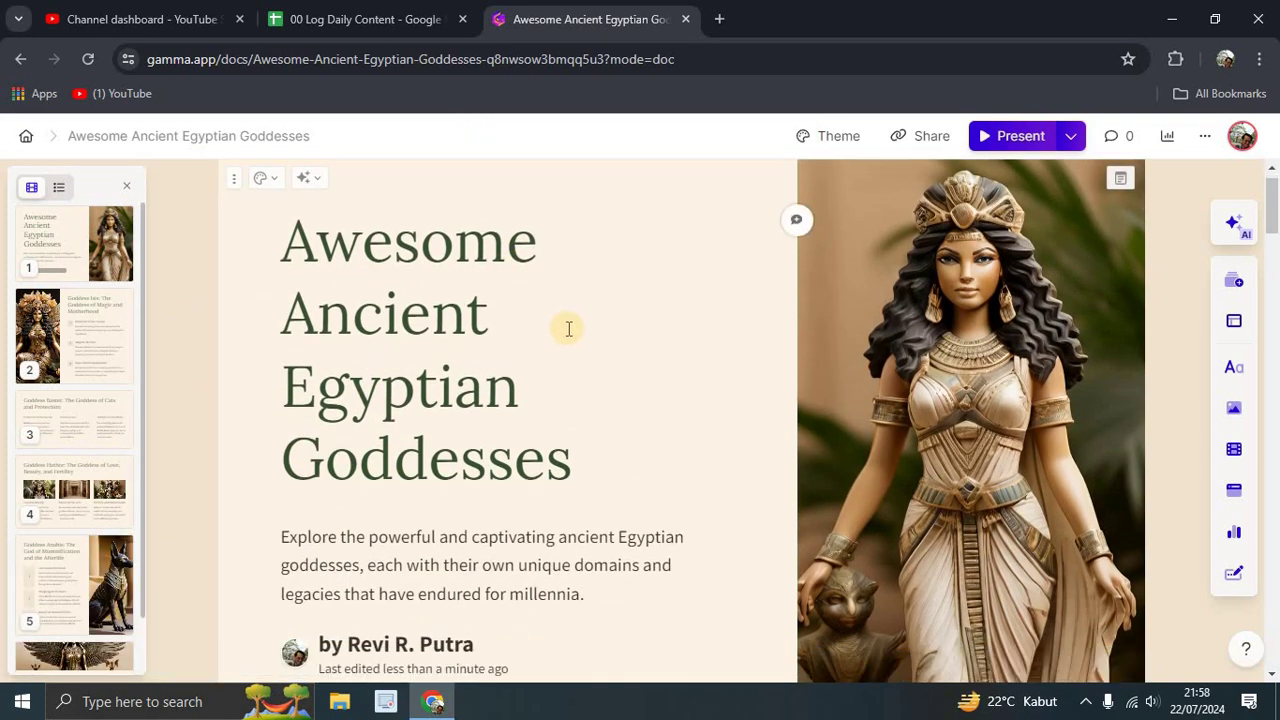
scroll(591, 274, "up", 1)
scroll(616, 314, "down", 4)
scroll(616, 314, "up", 4)
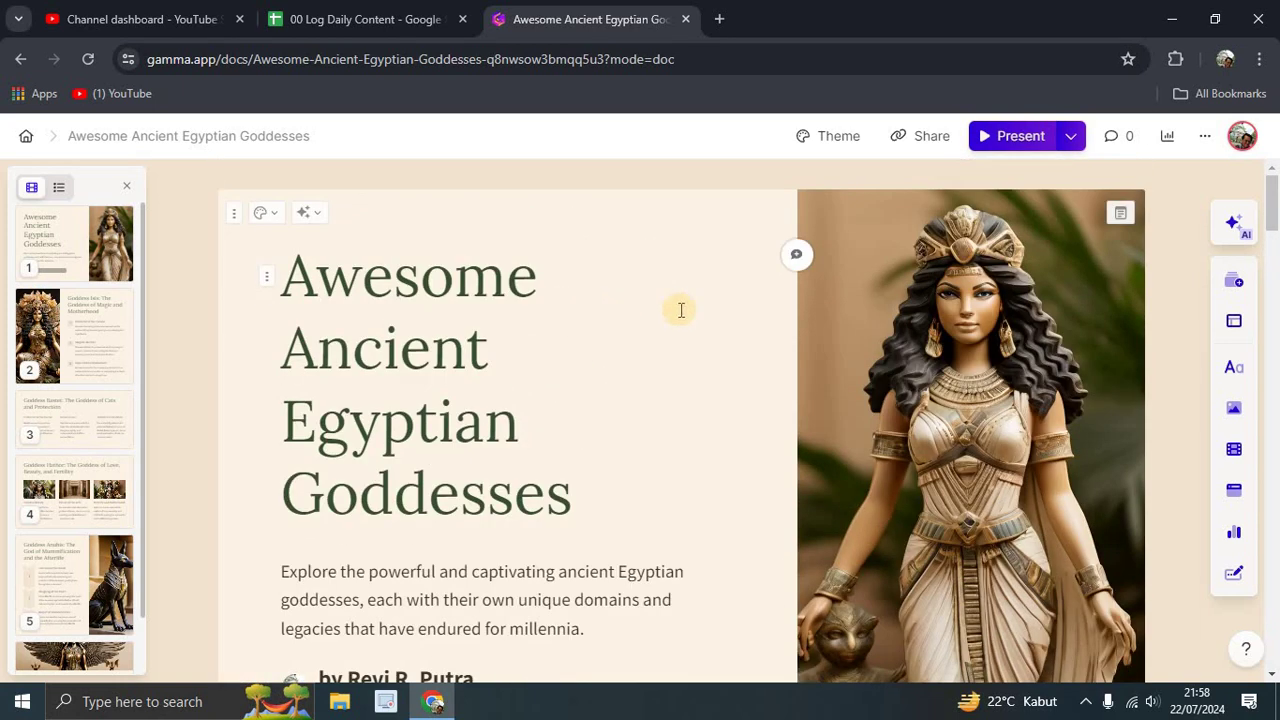
scroll(726, 300, "down", 2)
scroll(726, 300, "up", 2)
scroll(608, 337, "down", 3)
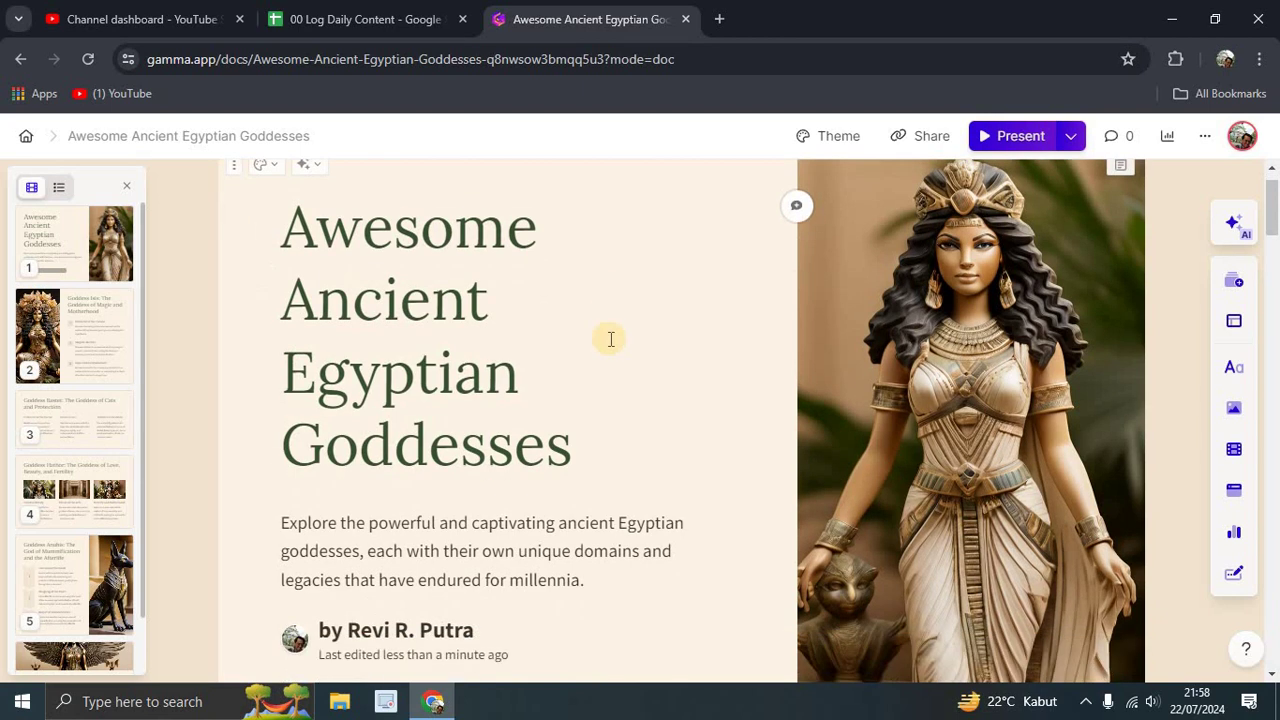
scroll(956, 322, "up", 1)
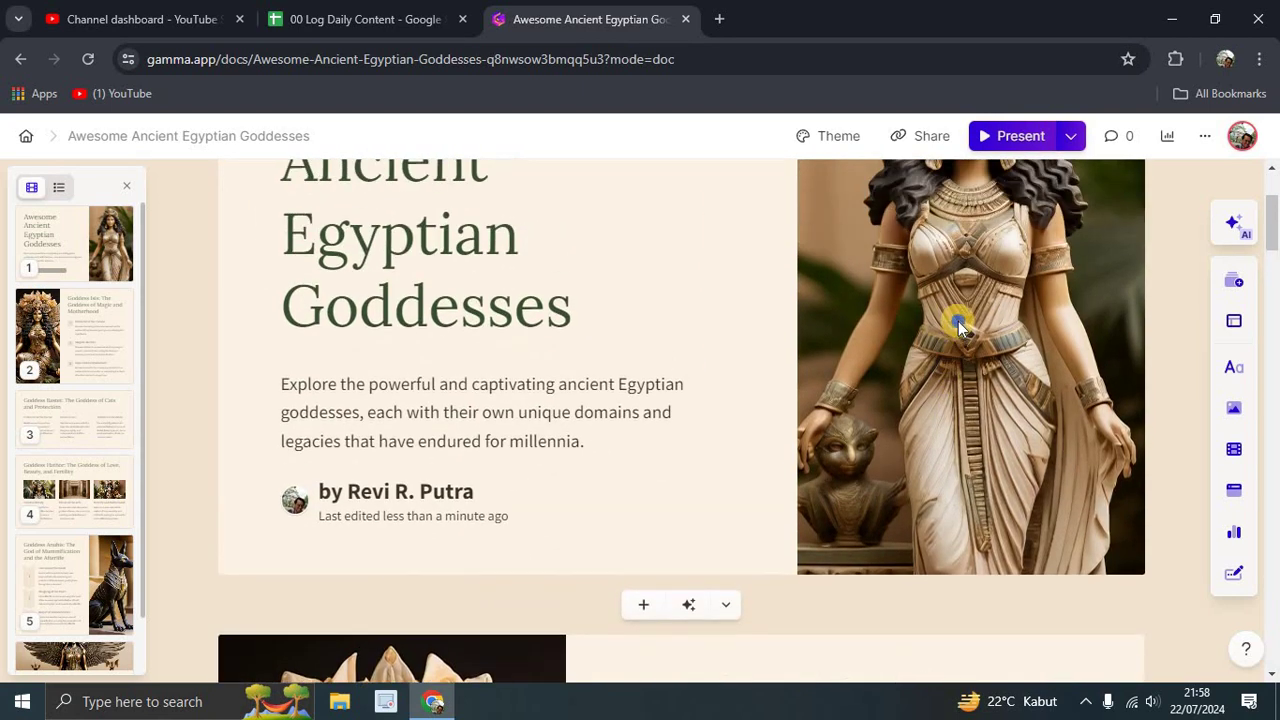
right_click(956, 321)
left_click(209, 312)
scroll(209, 312, "down", 5)
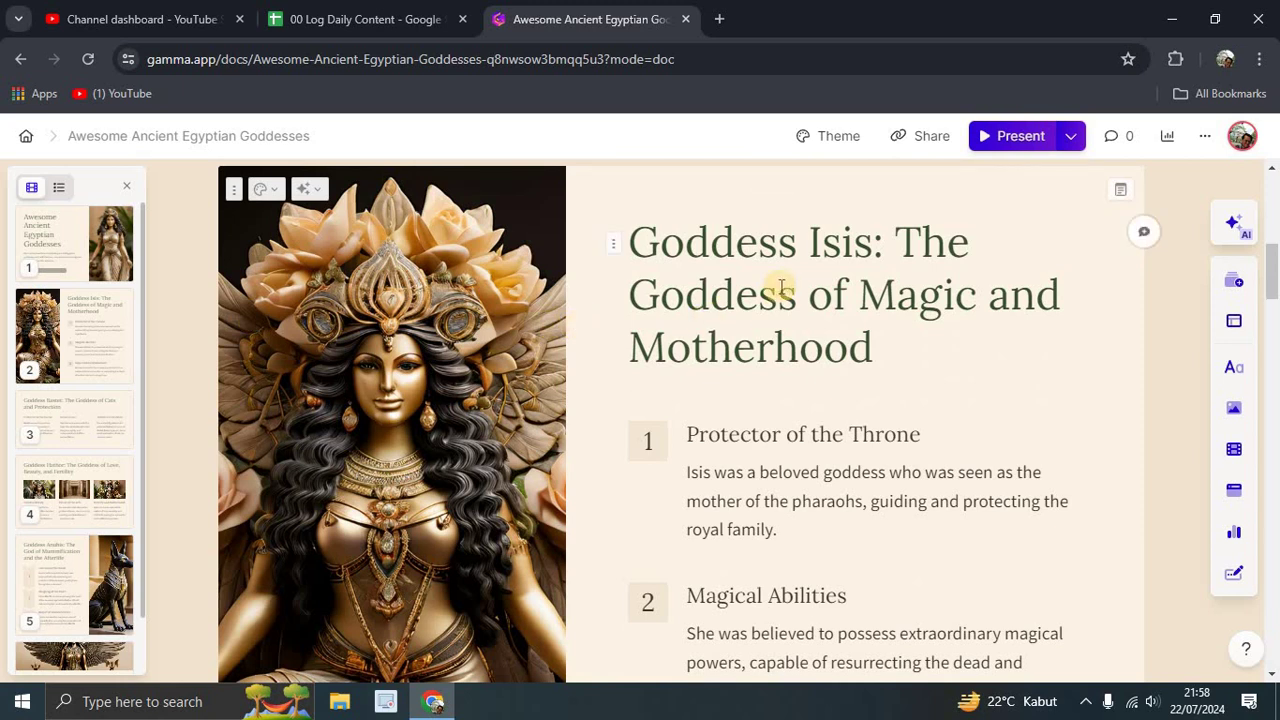
scroll(886, 283, "down", 2)
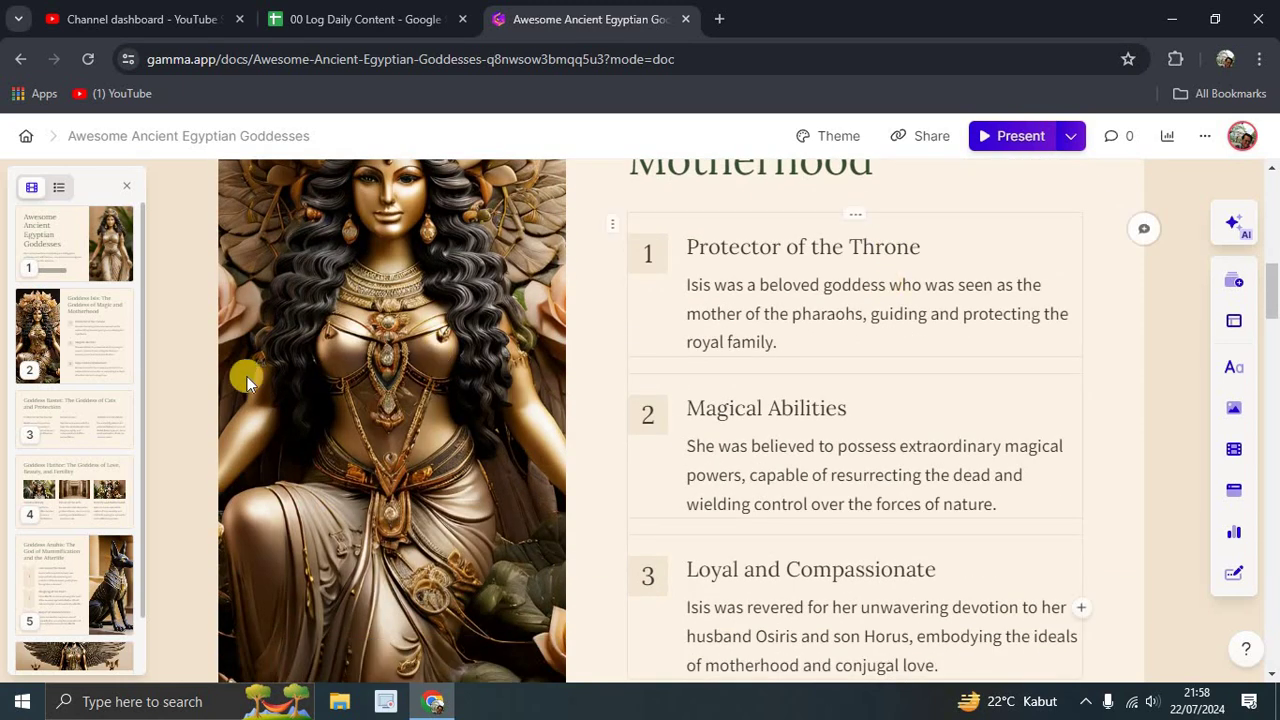
Step: Jump to the Hathor card and the final Nephthys card, then scroll back up
left_click(94, 510)
scroll(426, 440, "down", 6)
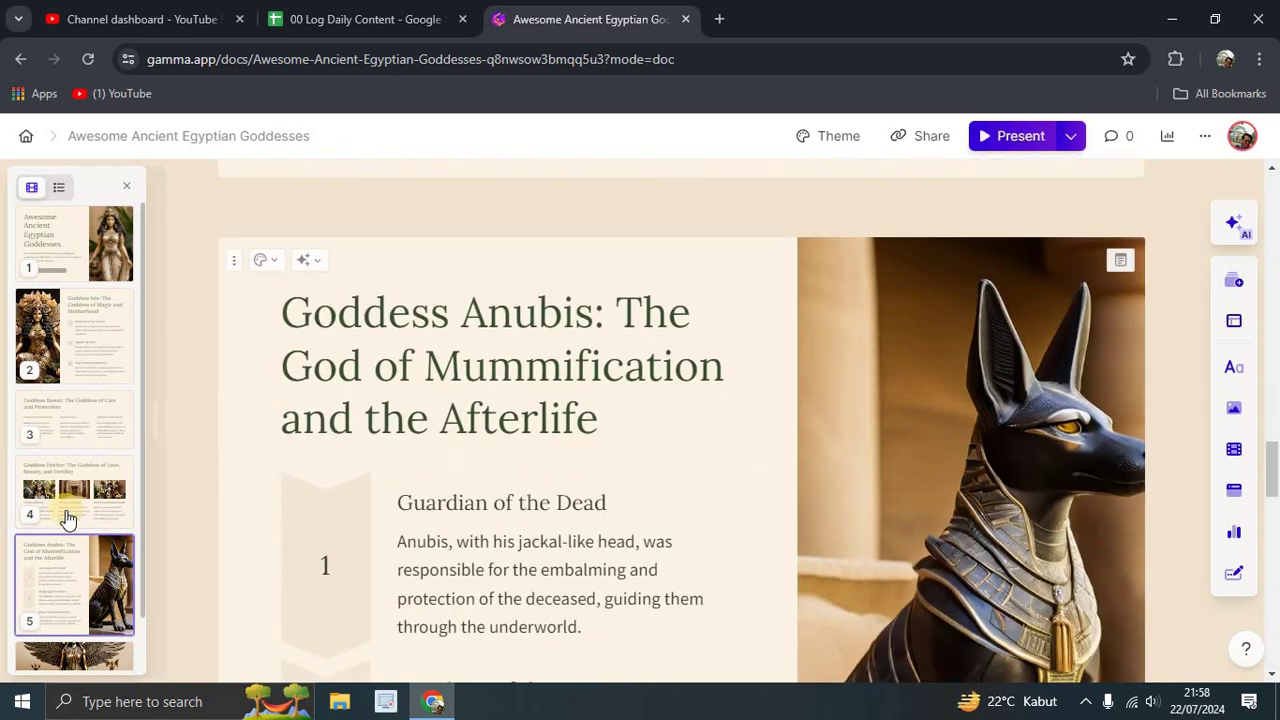
left_click(82, 612)
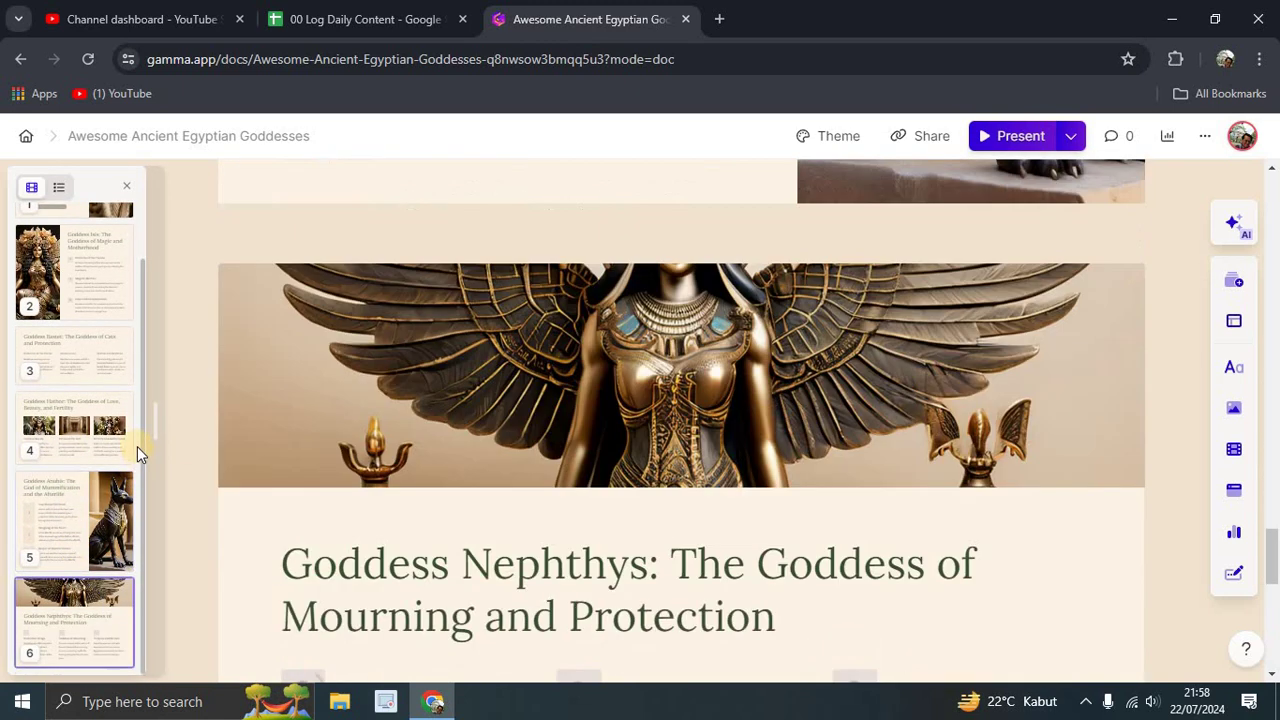
scroll(410, 455, "down", 1)
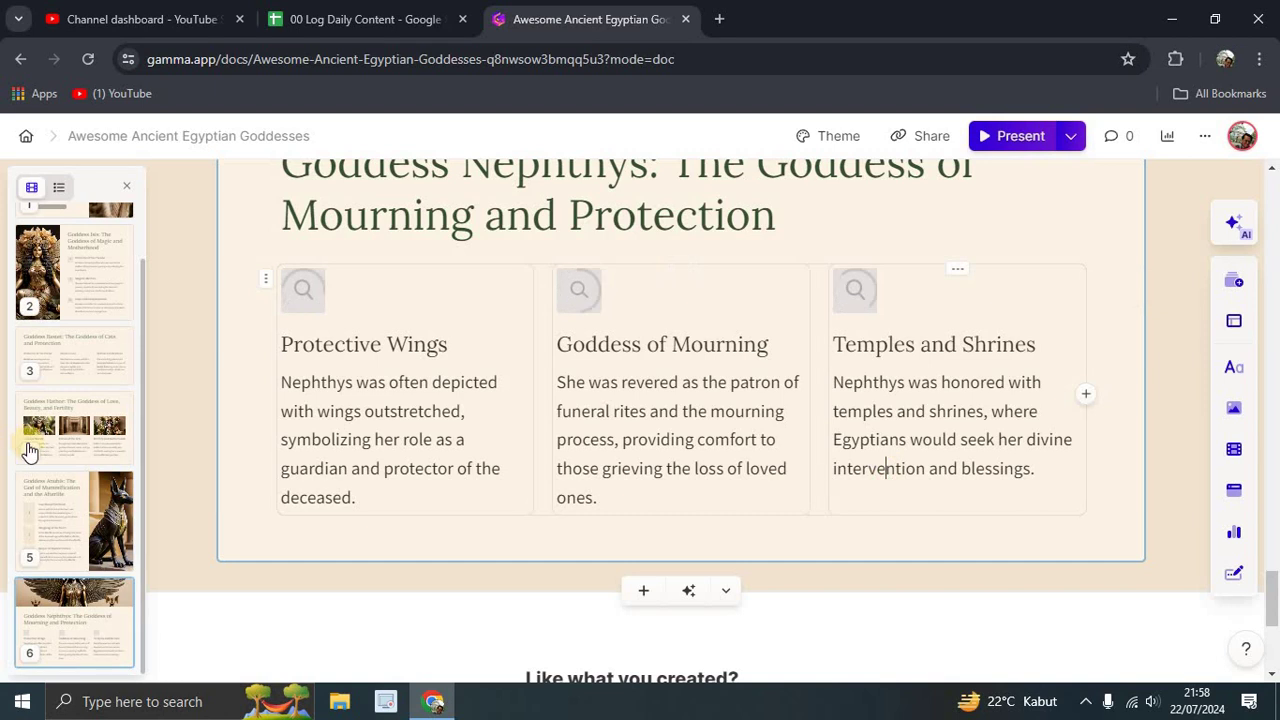
scroll(314, 543, "down", 1)
scroll(297, 460, "up", 2)
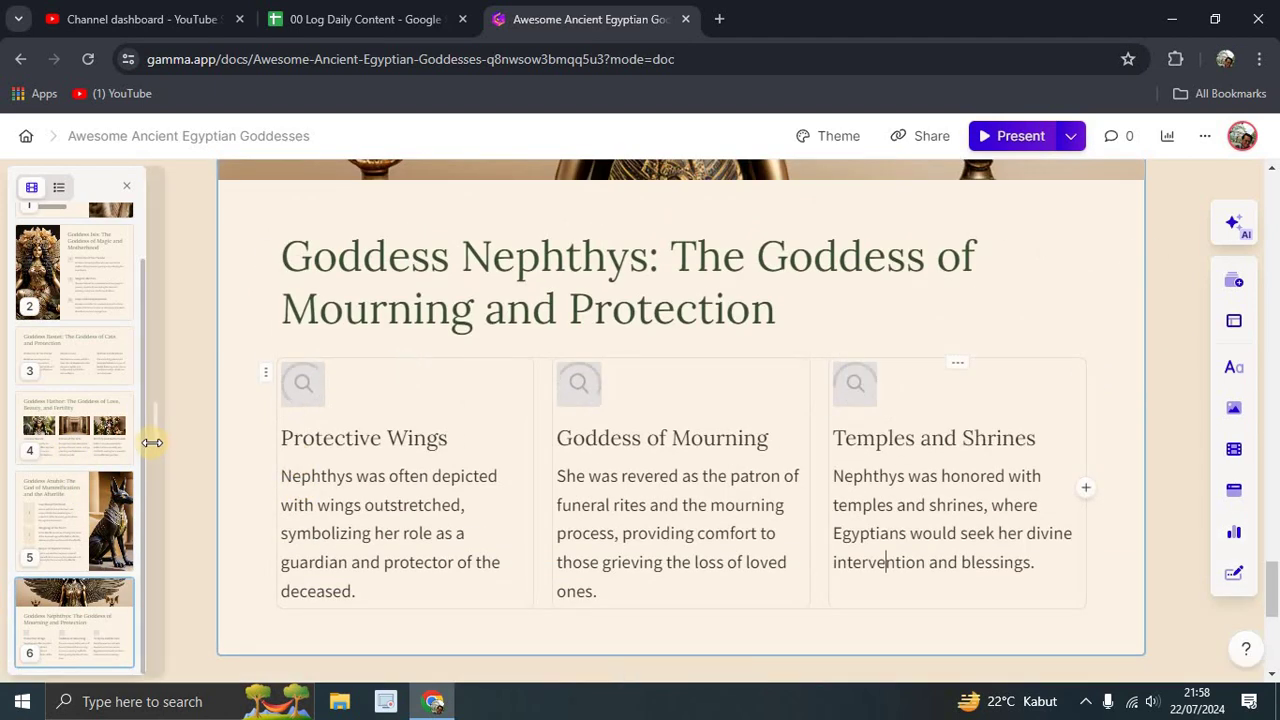
scroll(586, 537, "down", 3)
scroll(470, 475, "down", 2)
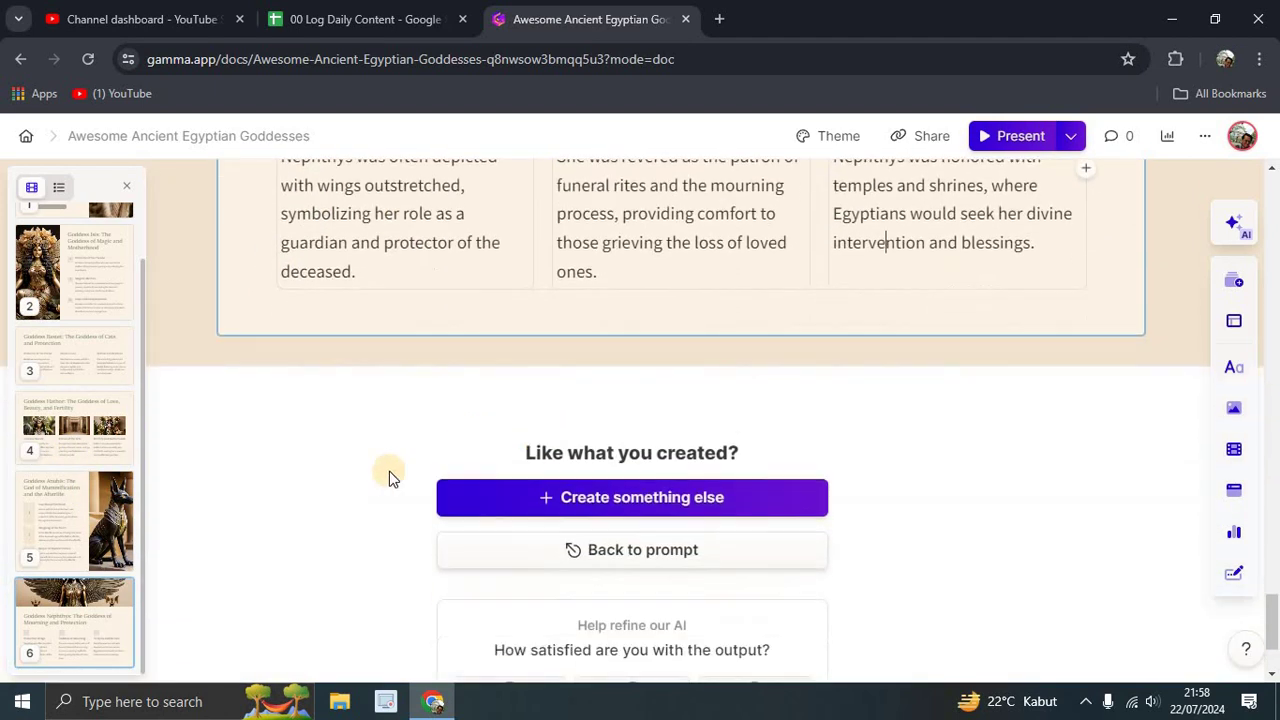
scroll(272, 480, "down", 2)
scroll(272, 480, "up", 10)
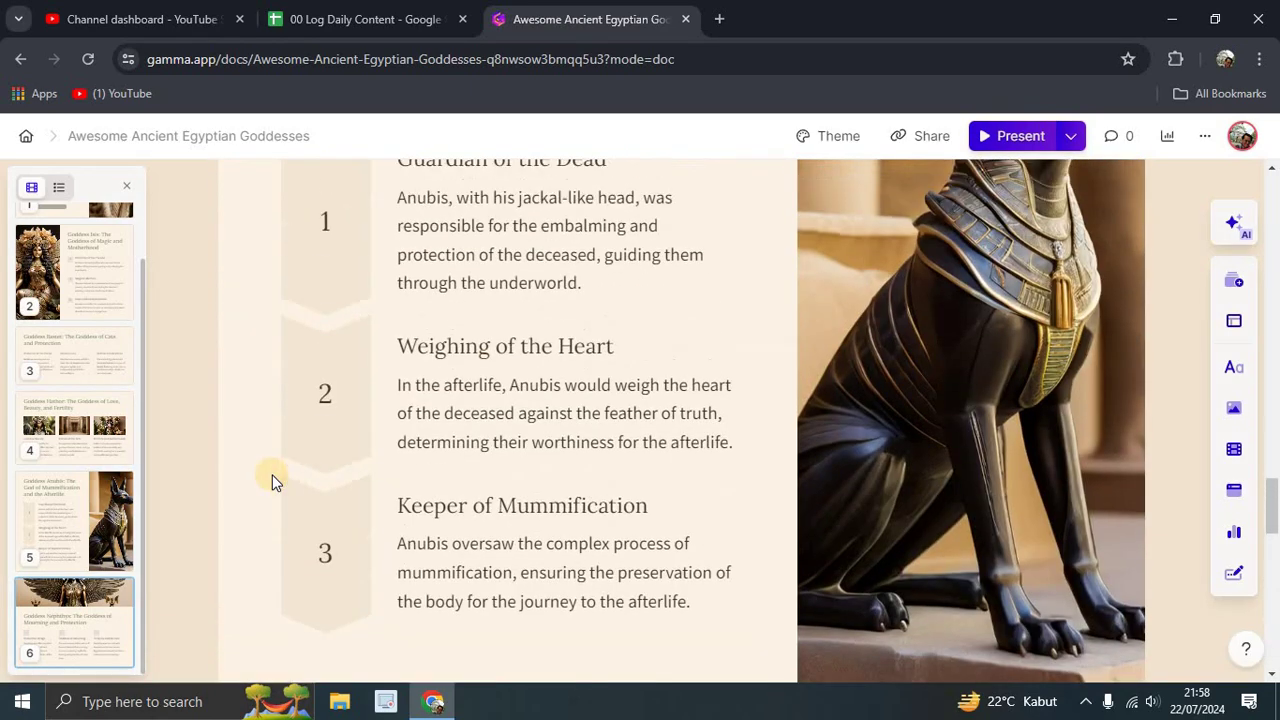
scroll(272, 477, "up", 20)
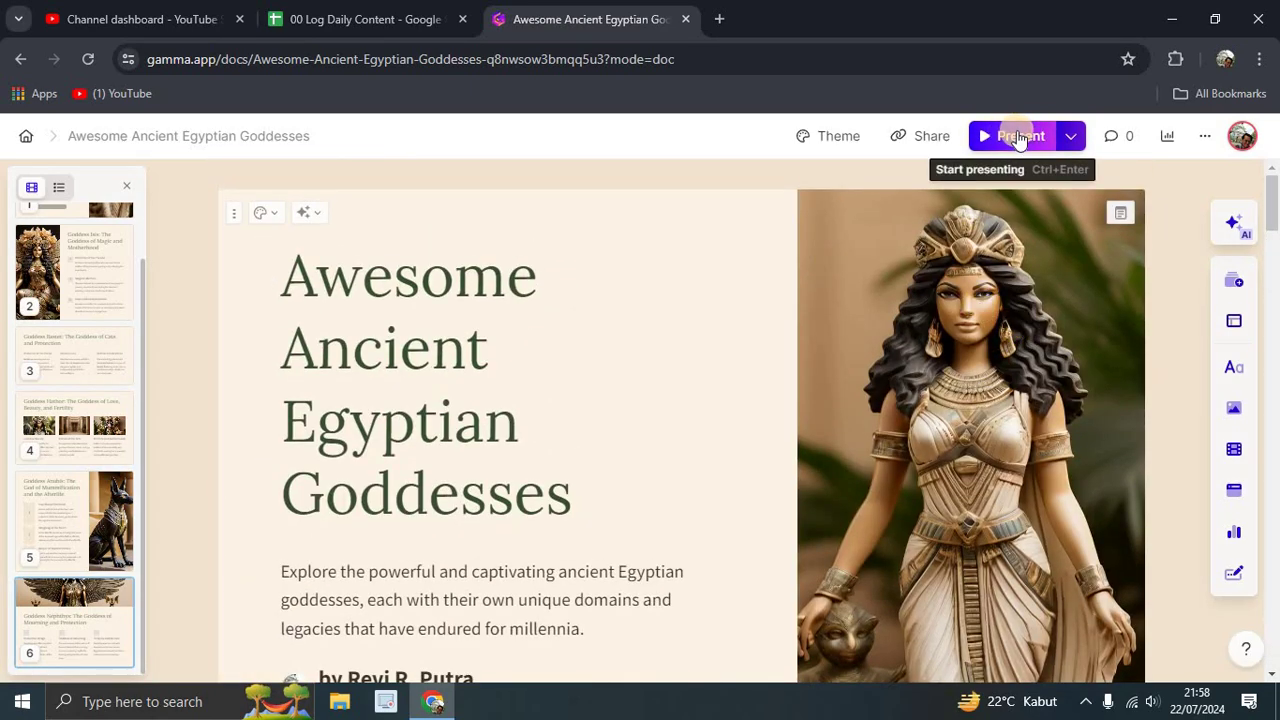
left_click(1068, 138)
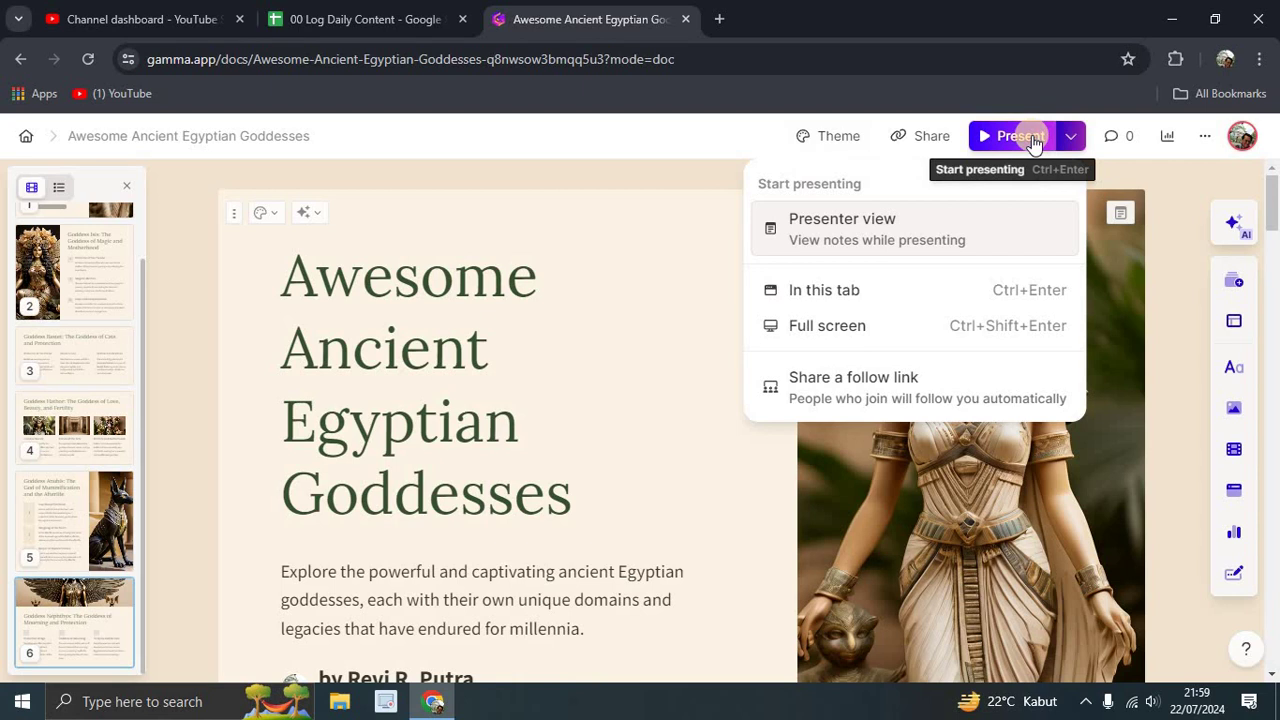
left_click(700, 143)
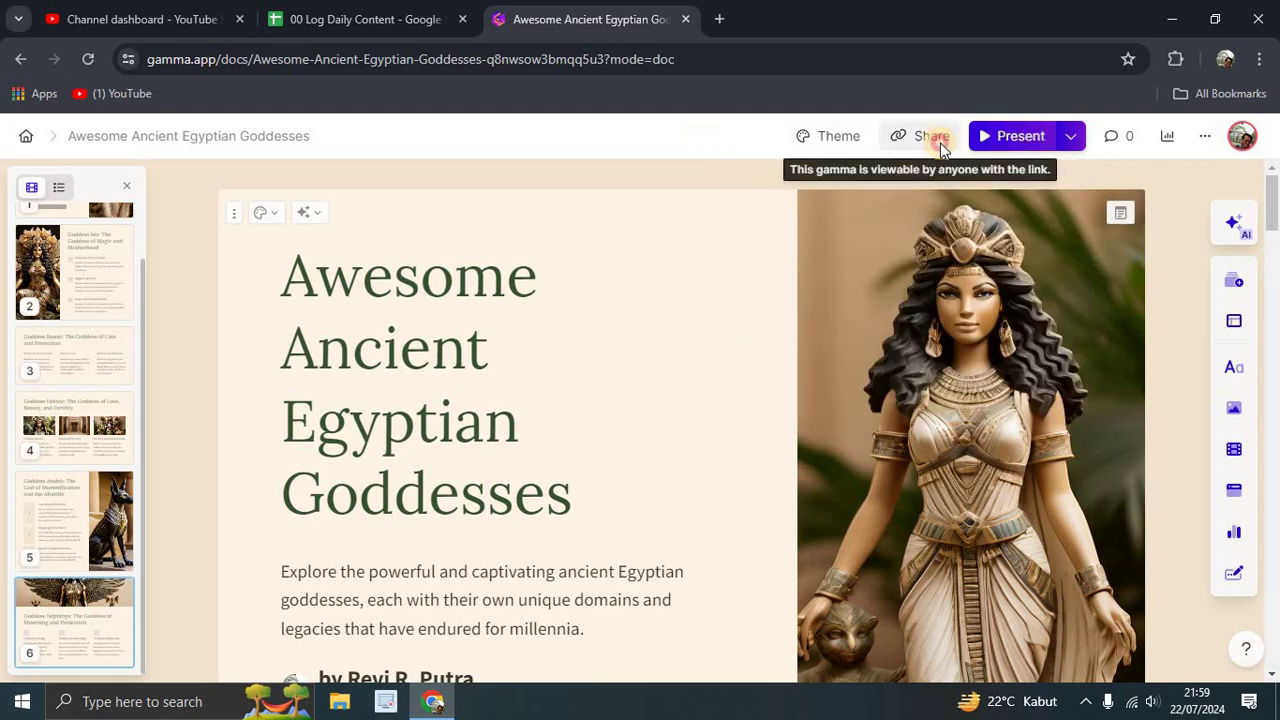
left_click(940, 147)
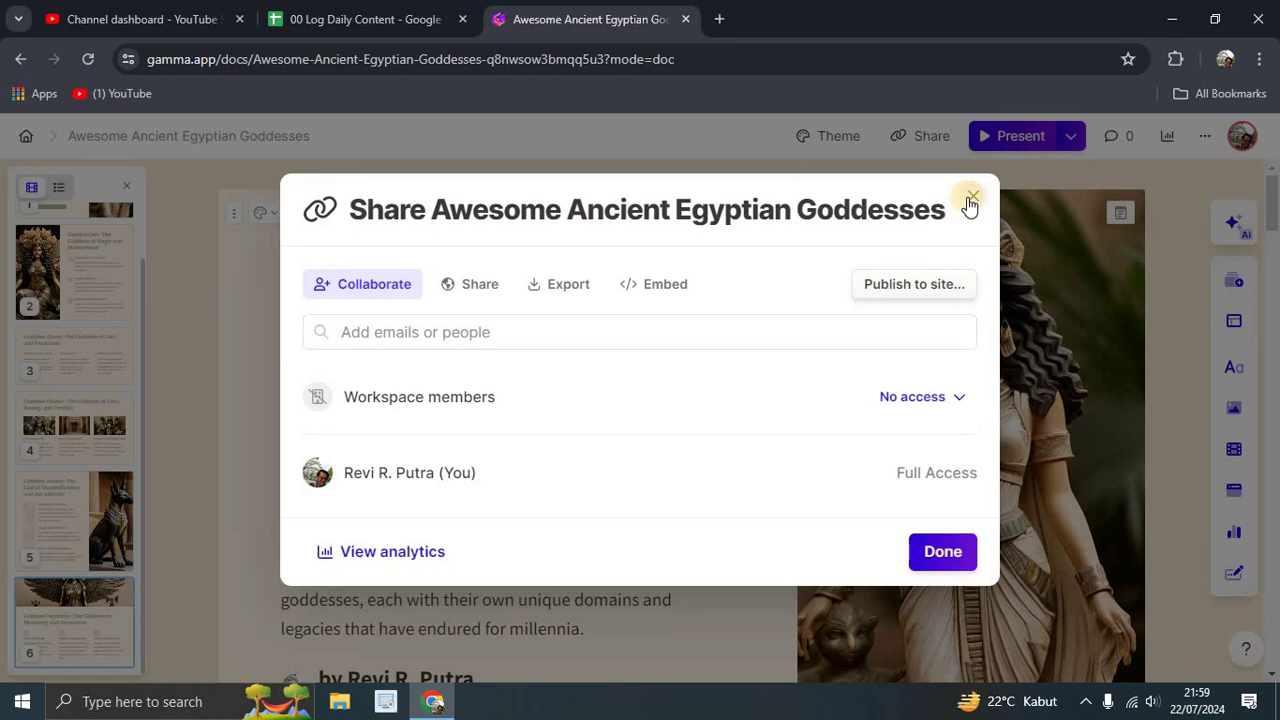
left_click(969, 197)
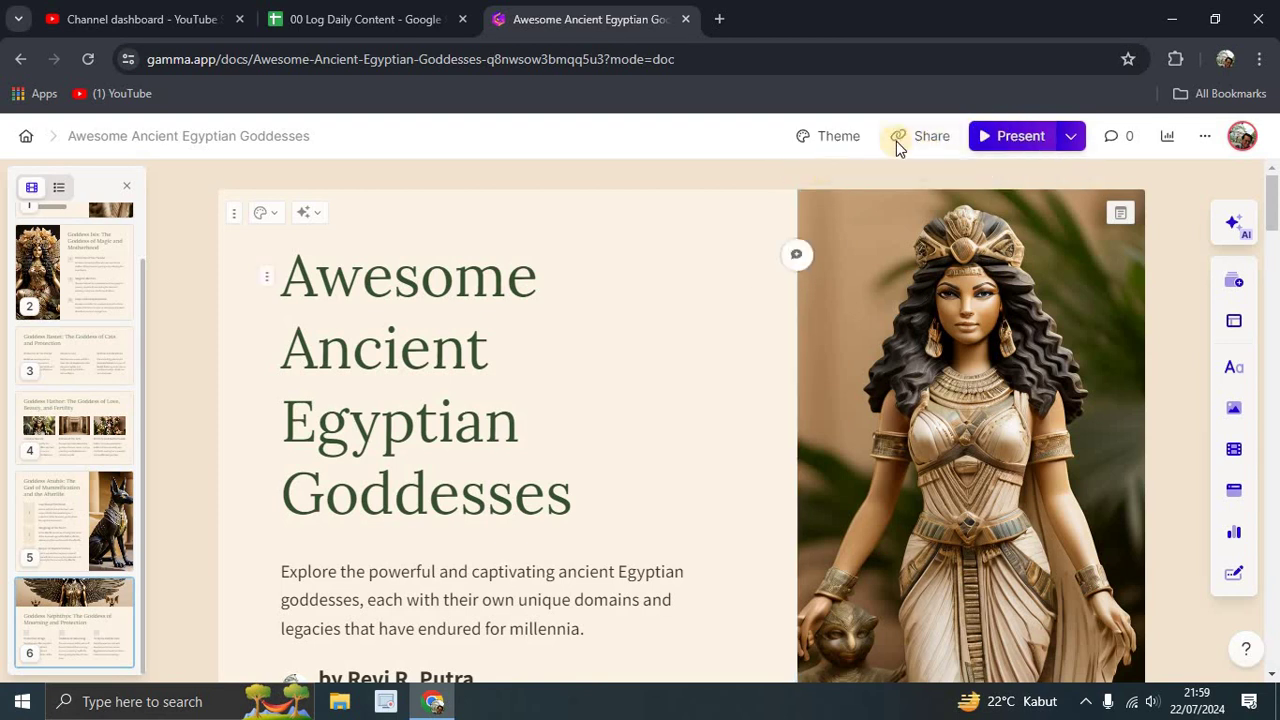
left_click(838, 136)
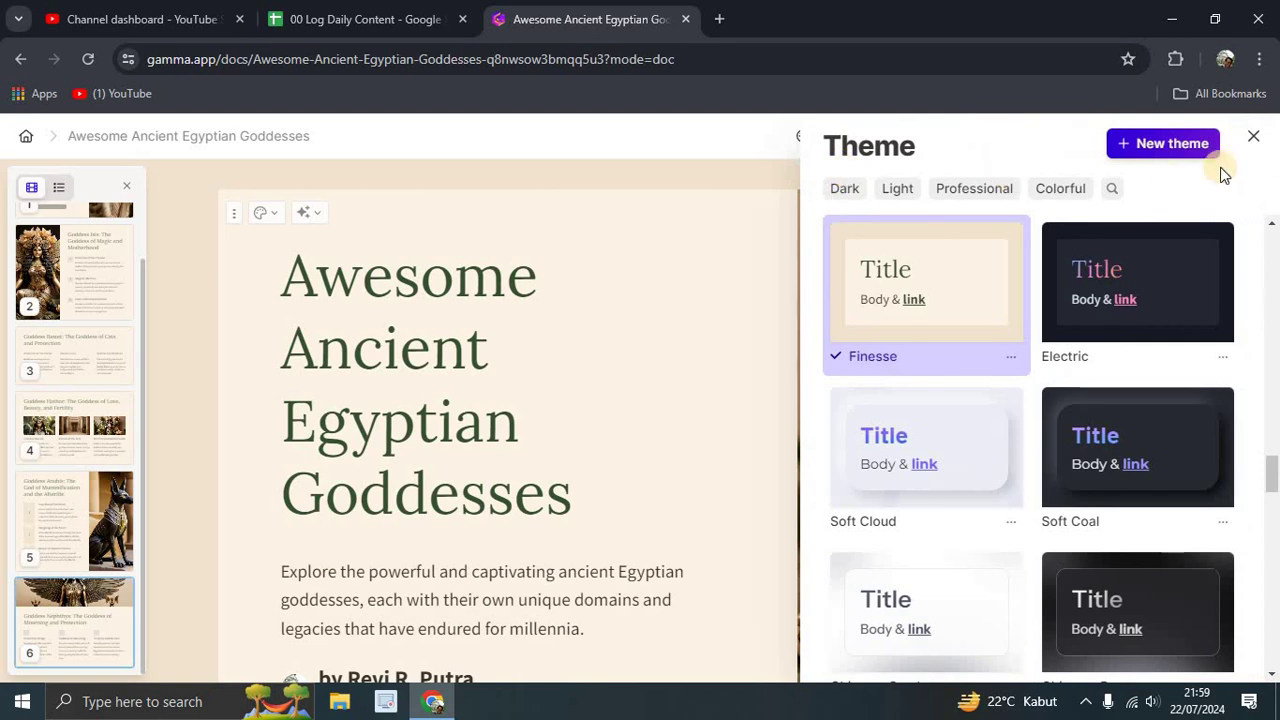
key("Escape")
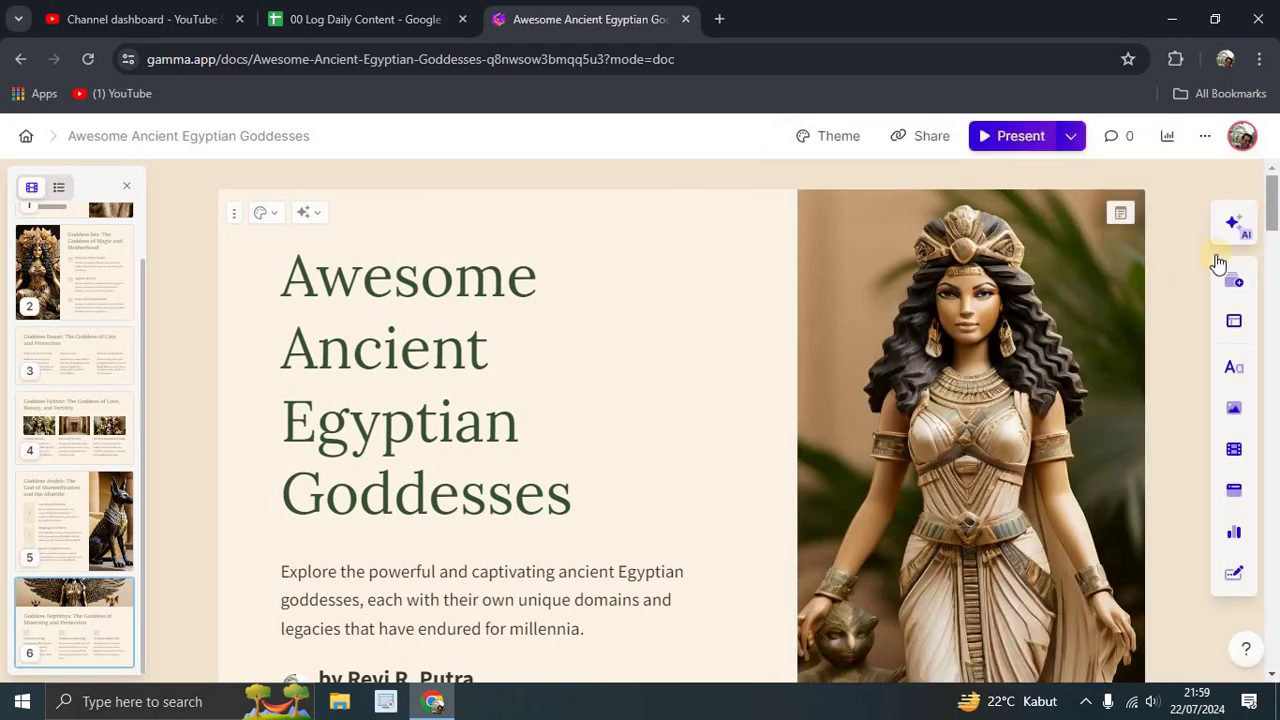
scroll(1218, 262, "down", 2)
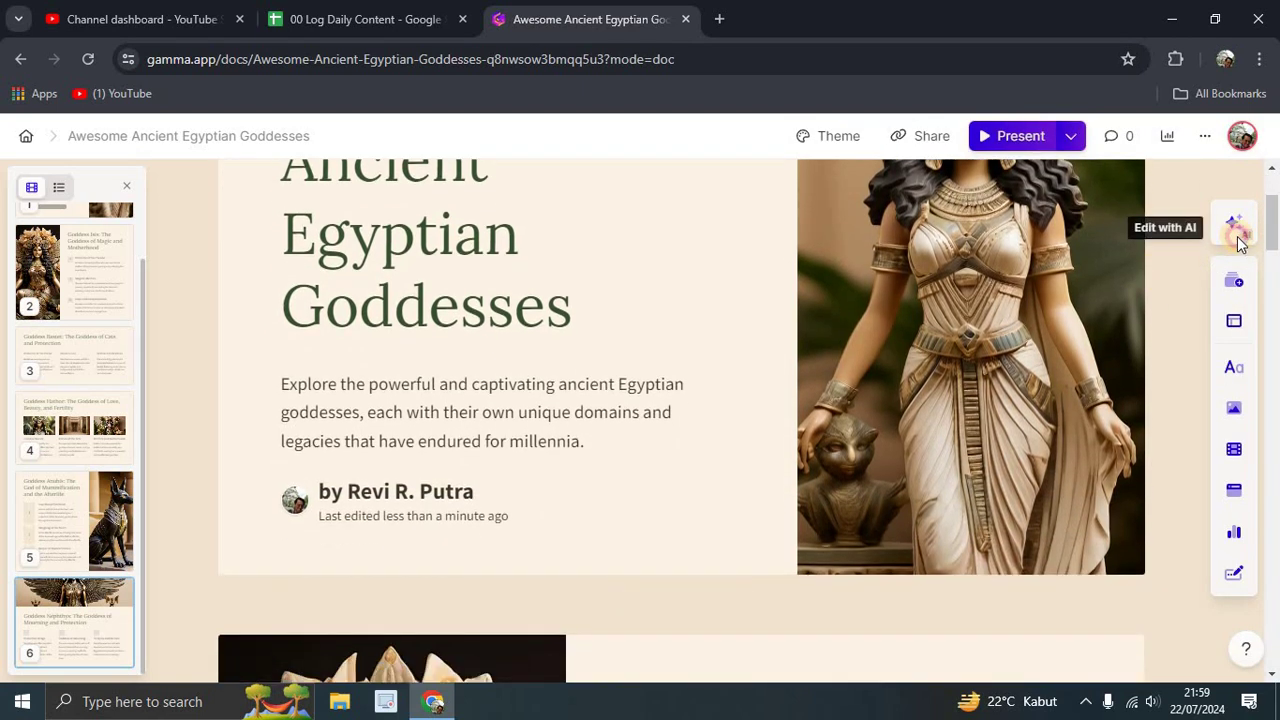
left_click(1236, 228)
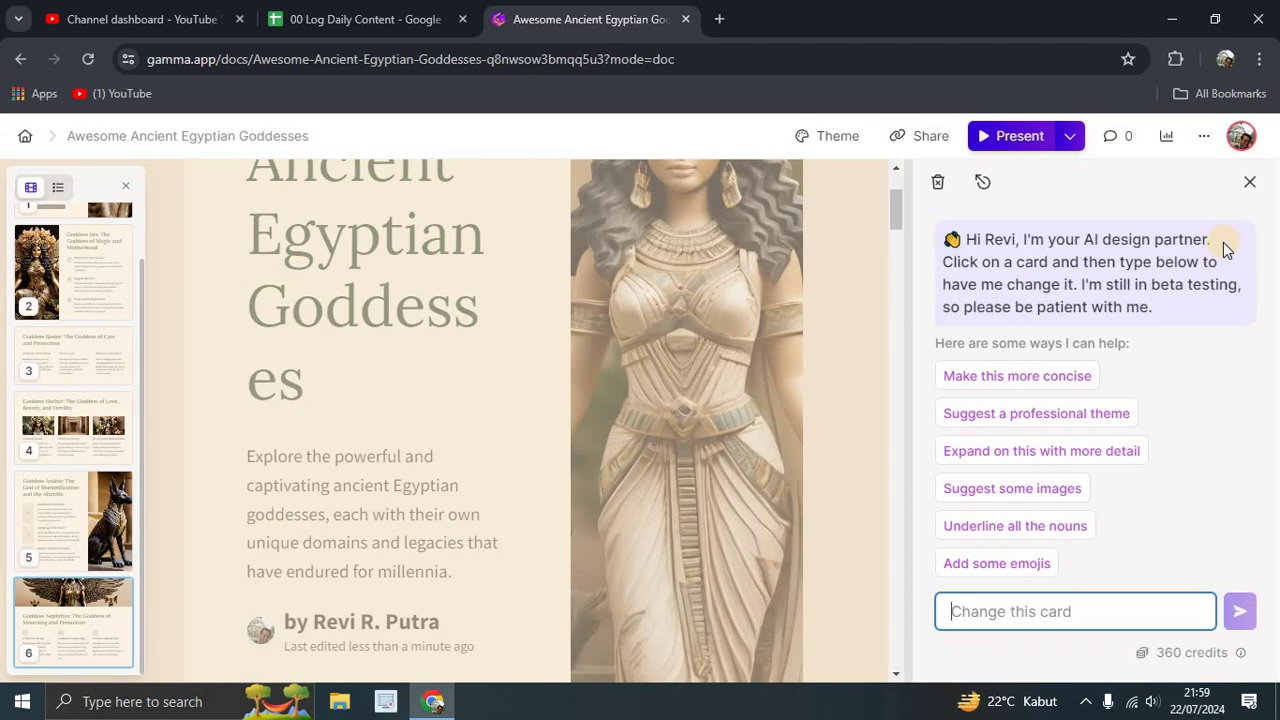
left_click(1248, 186)
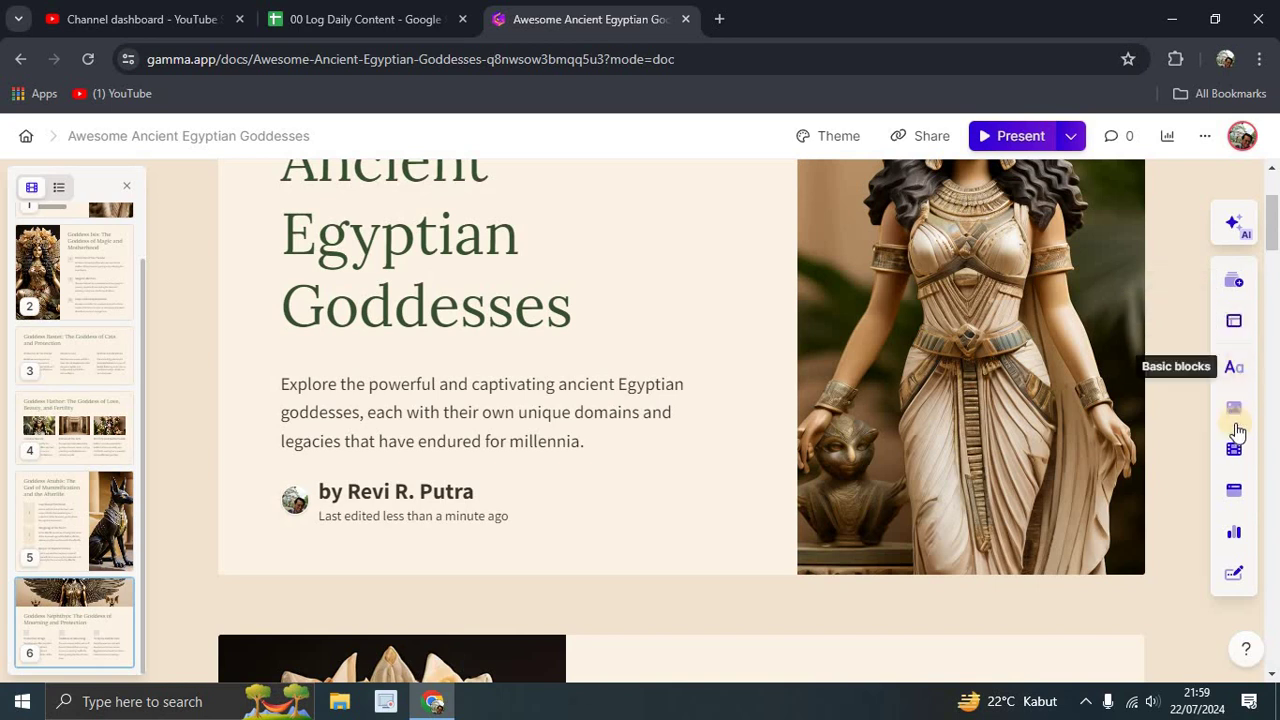
scroll(693, 387, "up", 1)
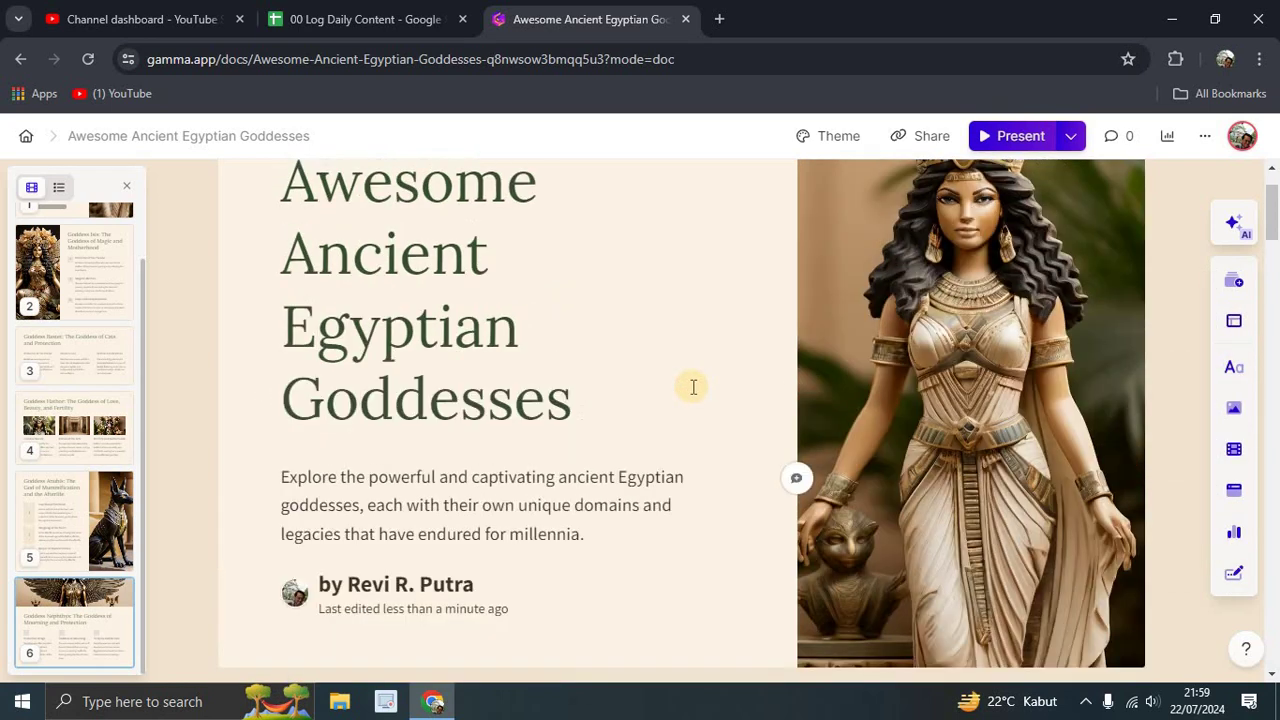
left_click(106, 318)
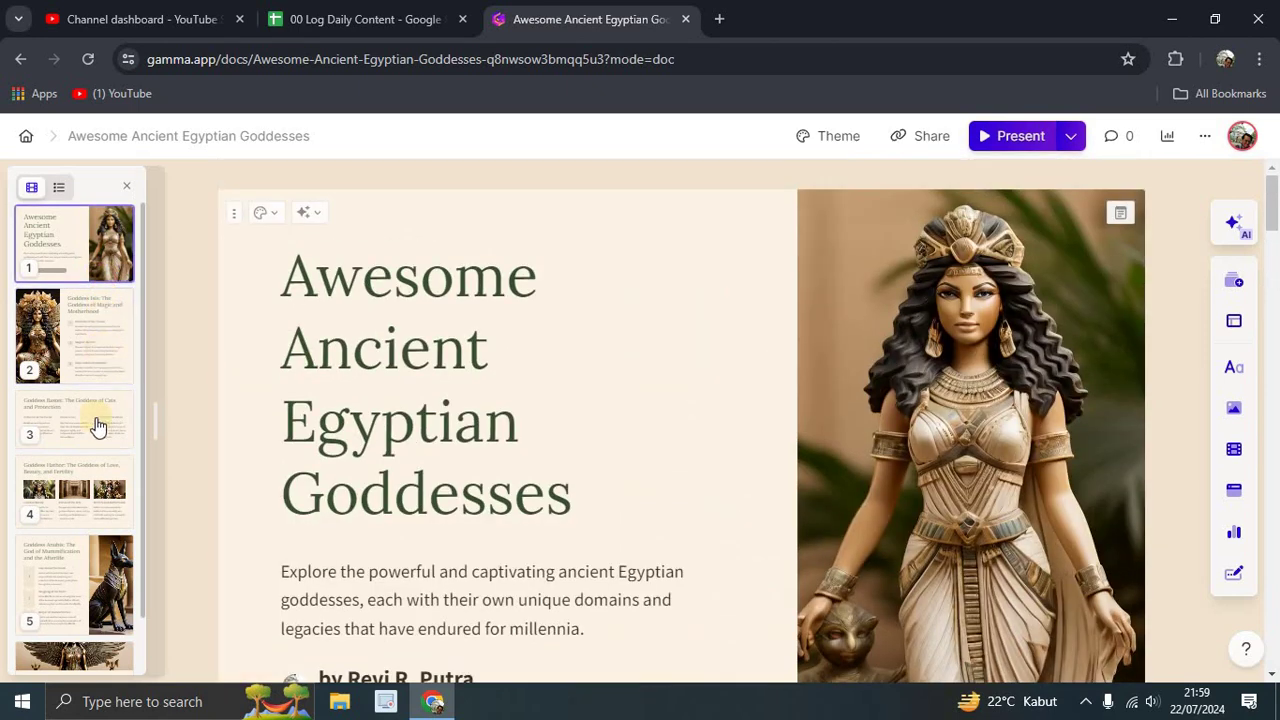
left_click(98, 490)
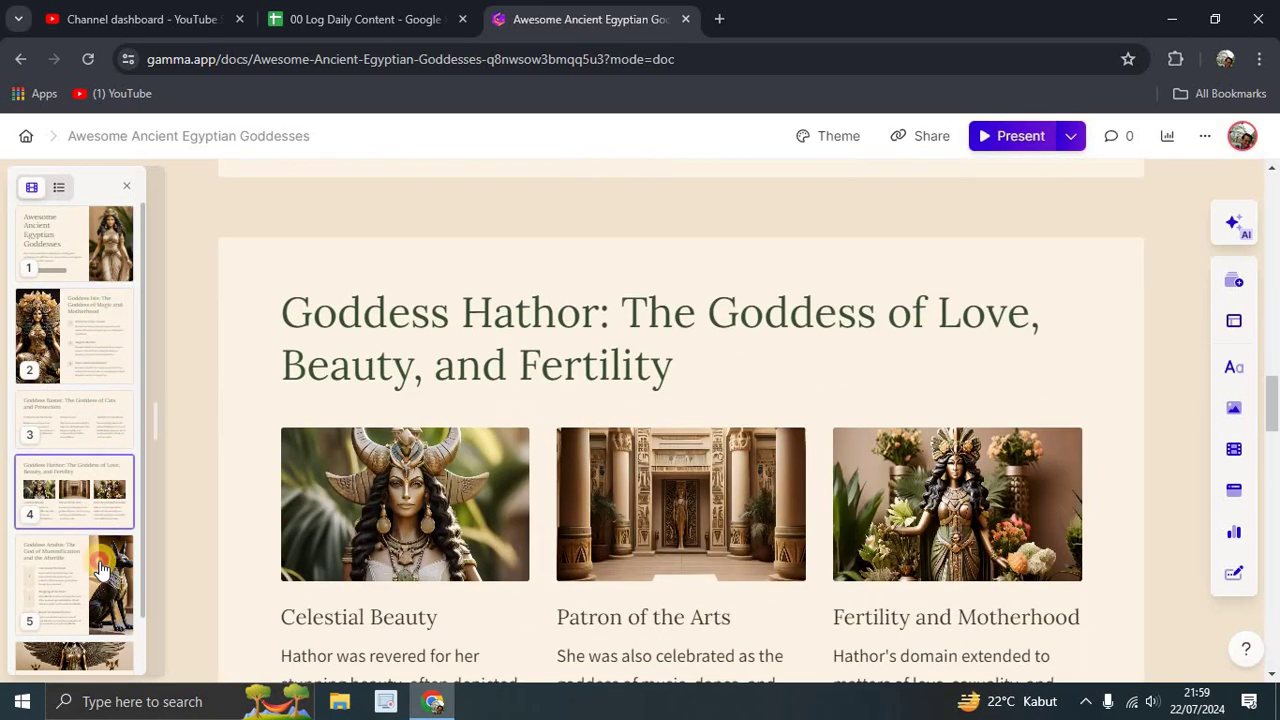
left_click(98, 570)
left_click(100, 634)
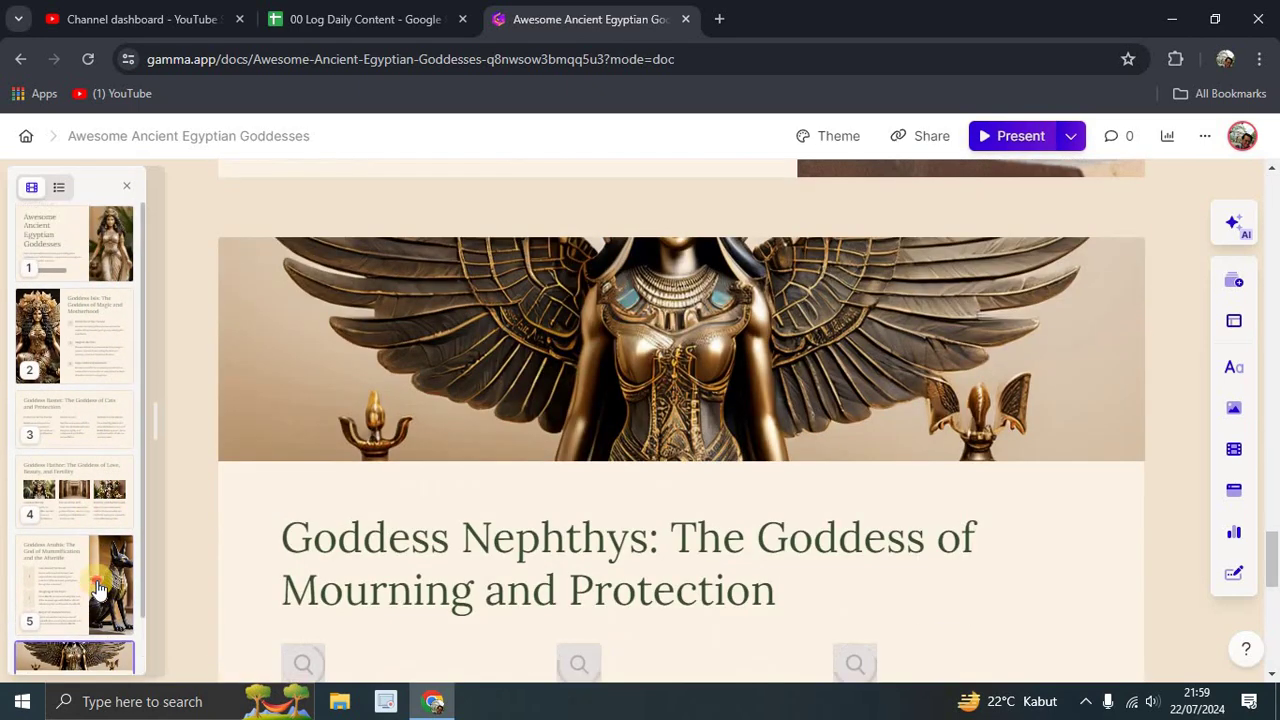
left_click(98, 590)
left_click(100, 491)
left_click(102, 425)
left_click(103, 300)
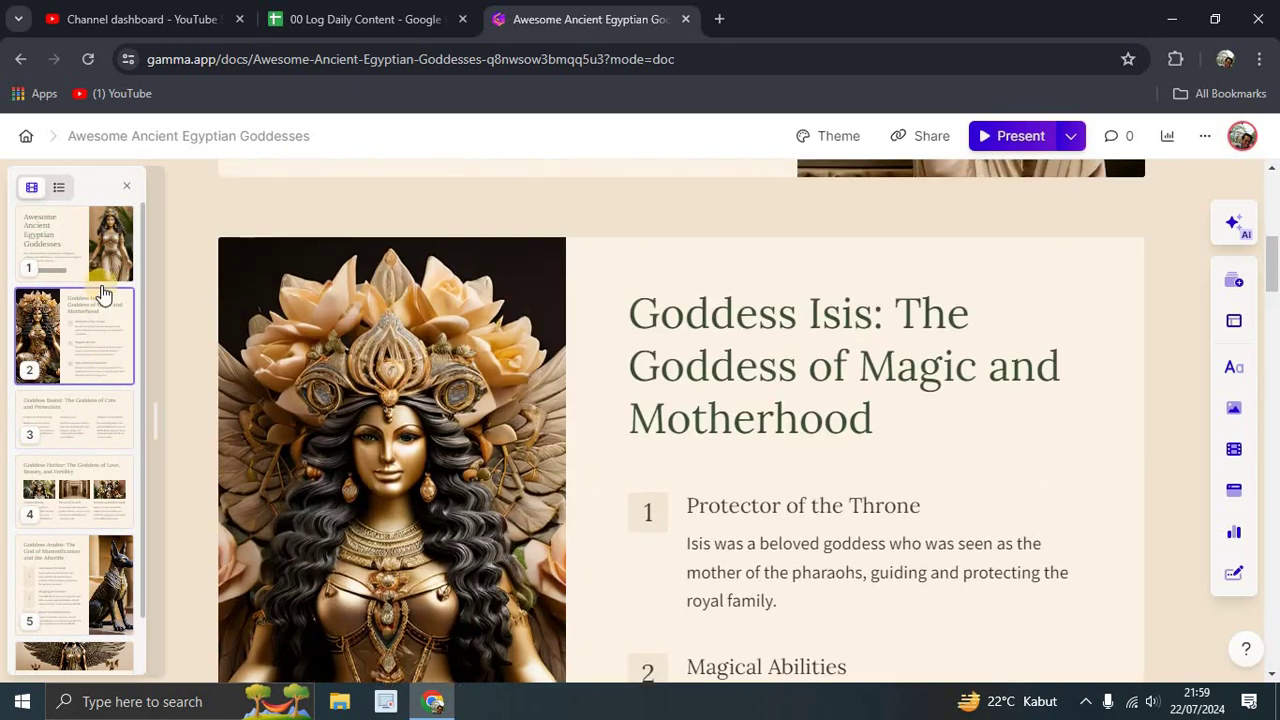
left_click(100, 262)
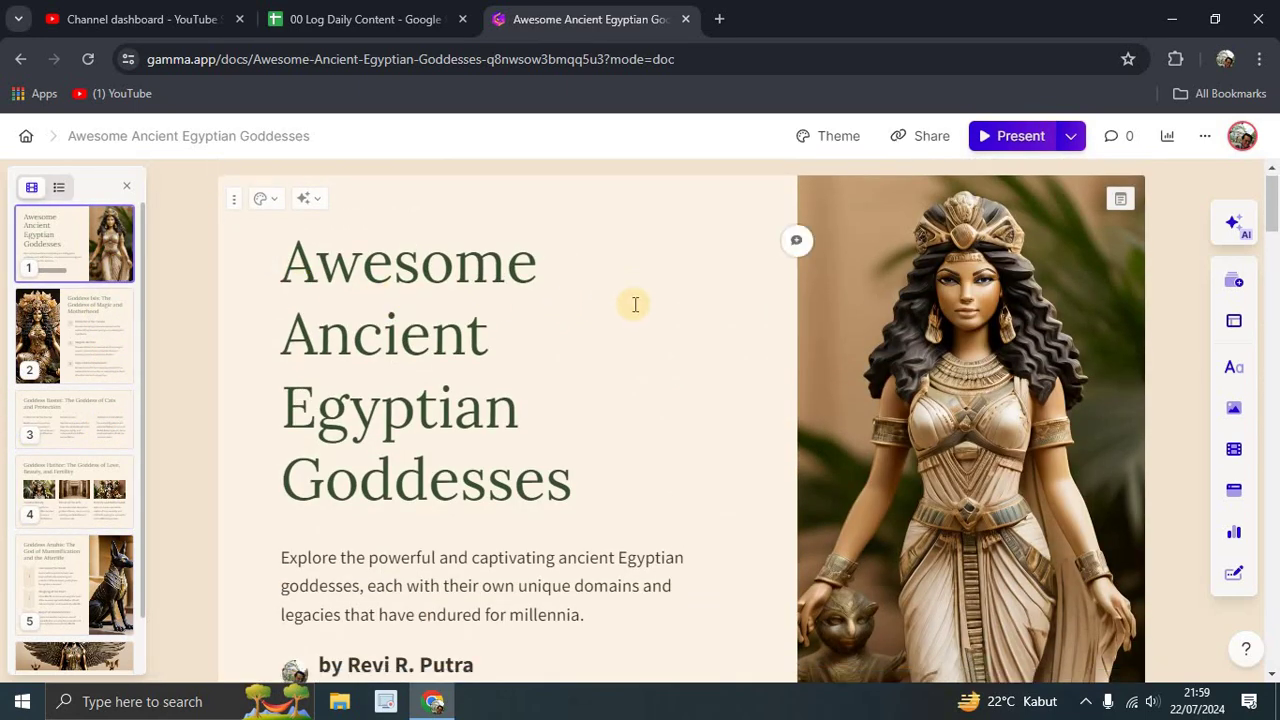
scroll(635, 304, "down", 5)
scroll(634, 300, "up", 5)
left_click(123, 330)
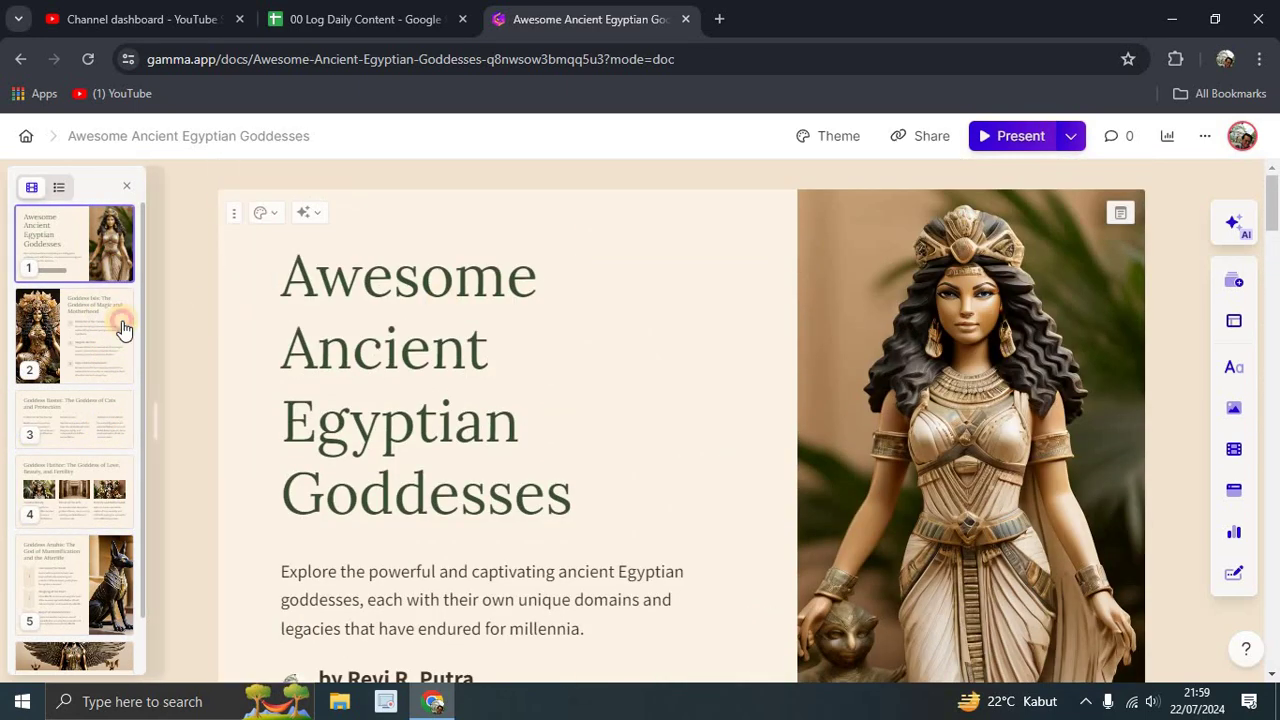
left_click(104, 418)
left_click(108, 492)
left_click(113, 605)
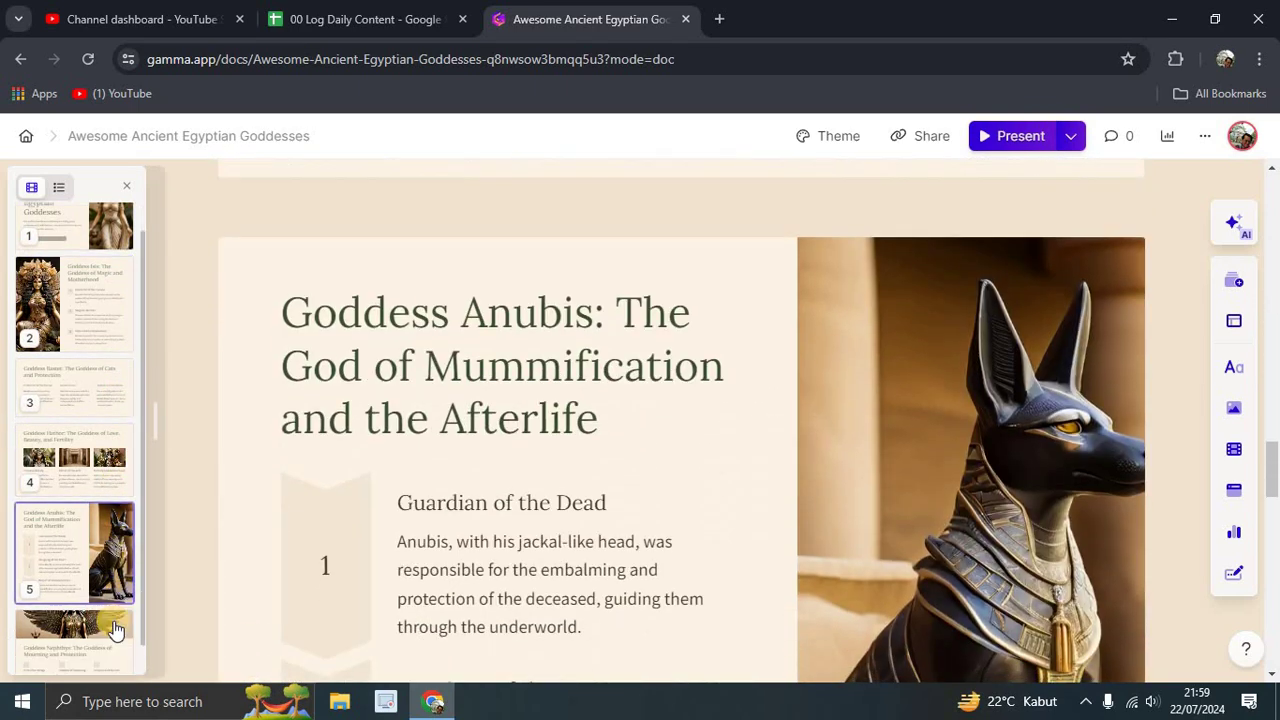
left_click(116, 628)
scroll(551, 491, "up", 3)
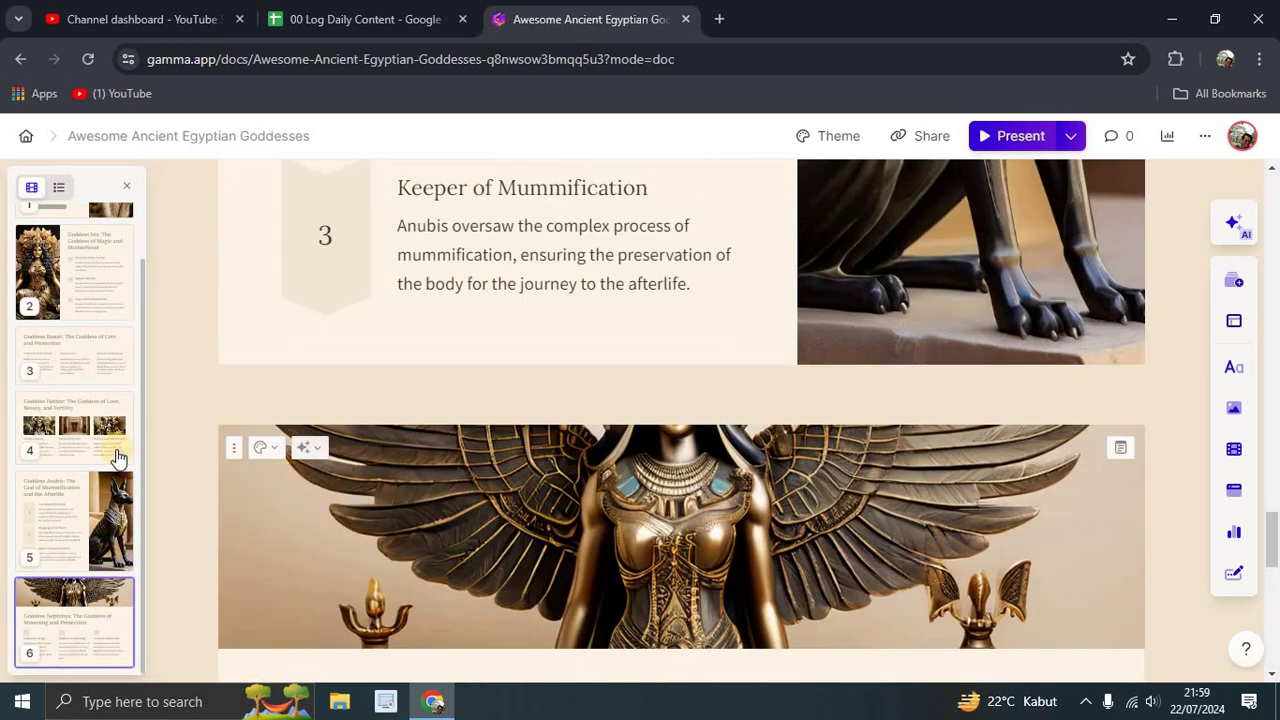
left_click(94, 357)
left_click(103, 297)
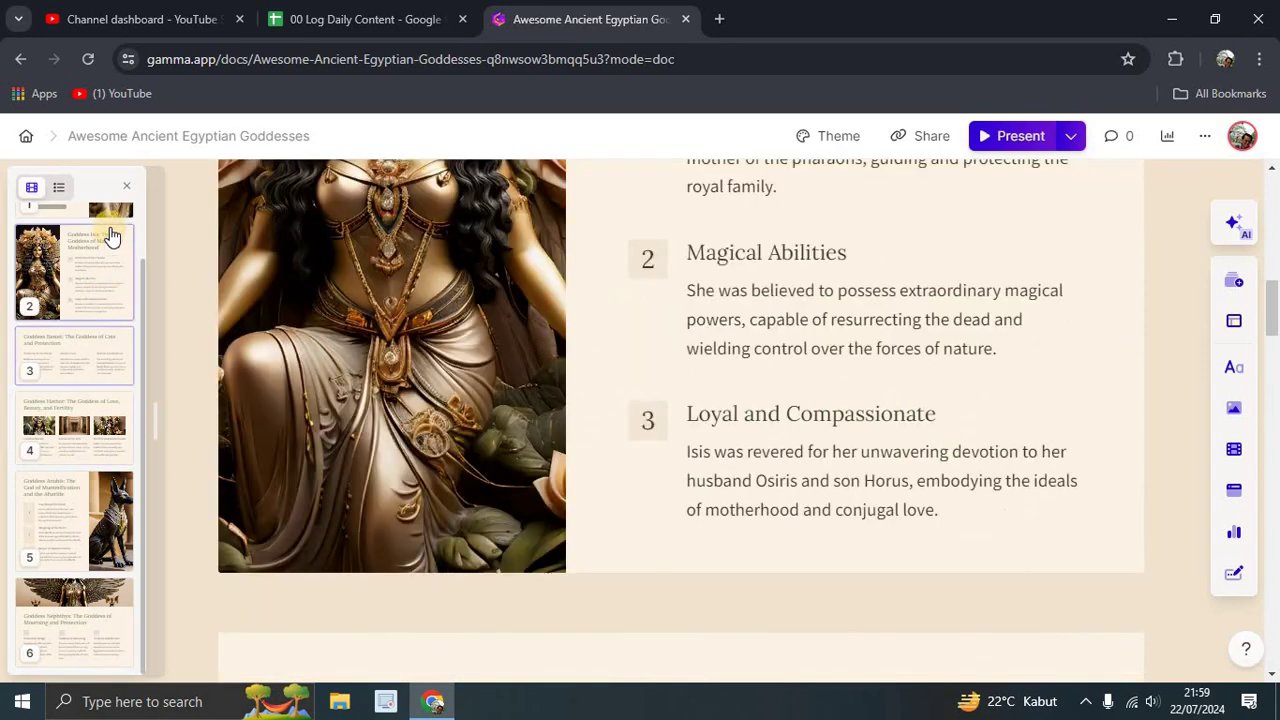
scroll(112, 236, "up", 1)
left_click(112, 236)
left_click(120, 320)
left_click(100, 418)
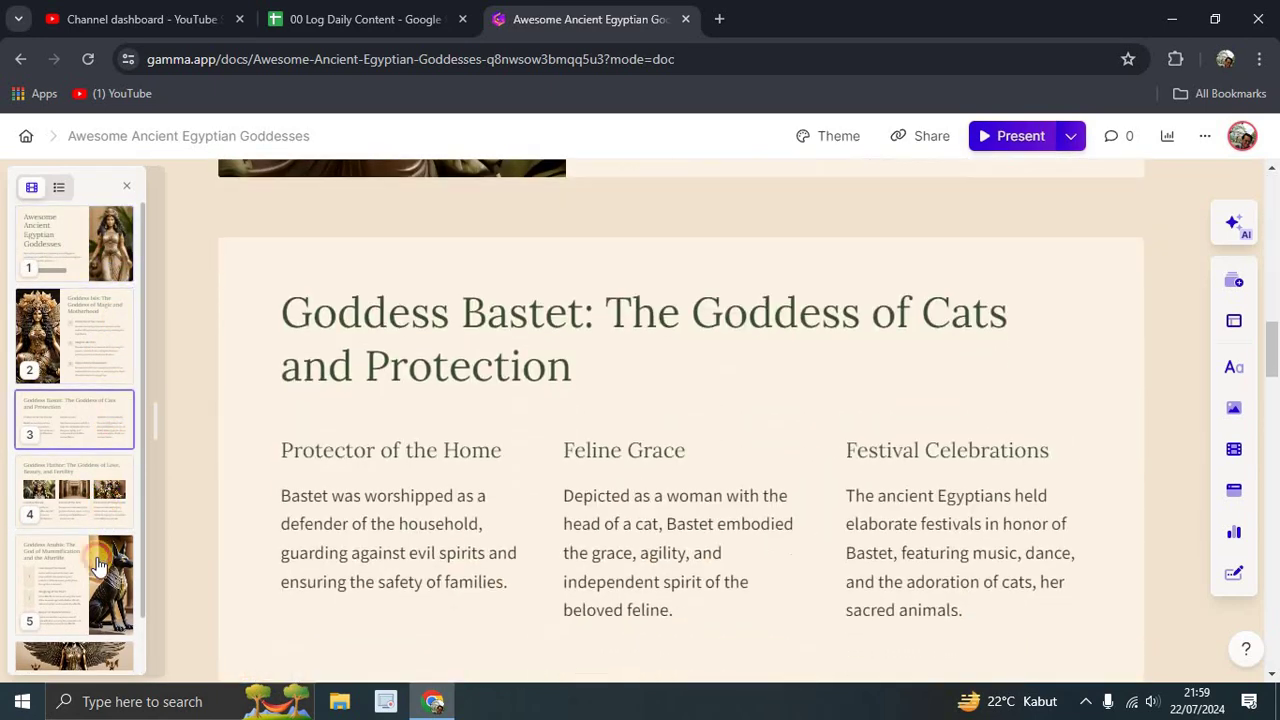
left_click(98, 566)
scroll(194, 355, "up", 7)
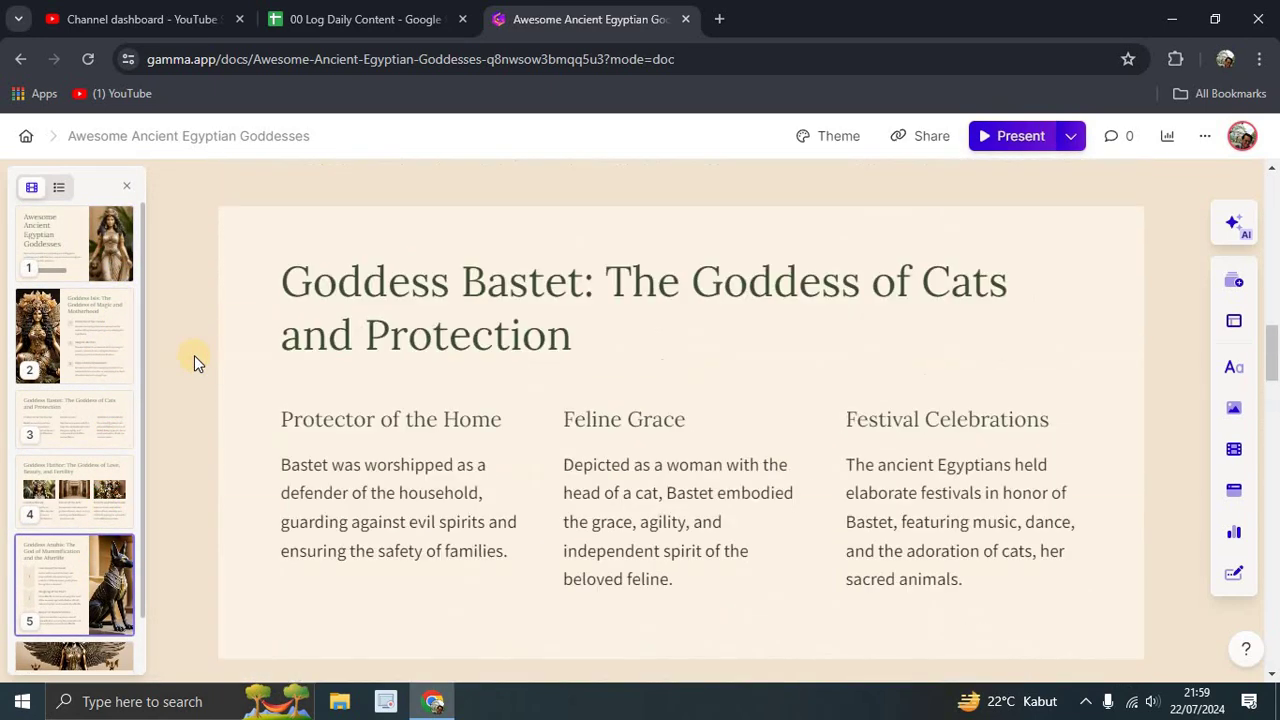
scroll(194, 355, "up", 8)
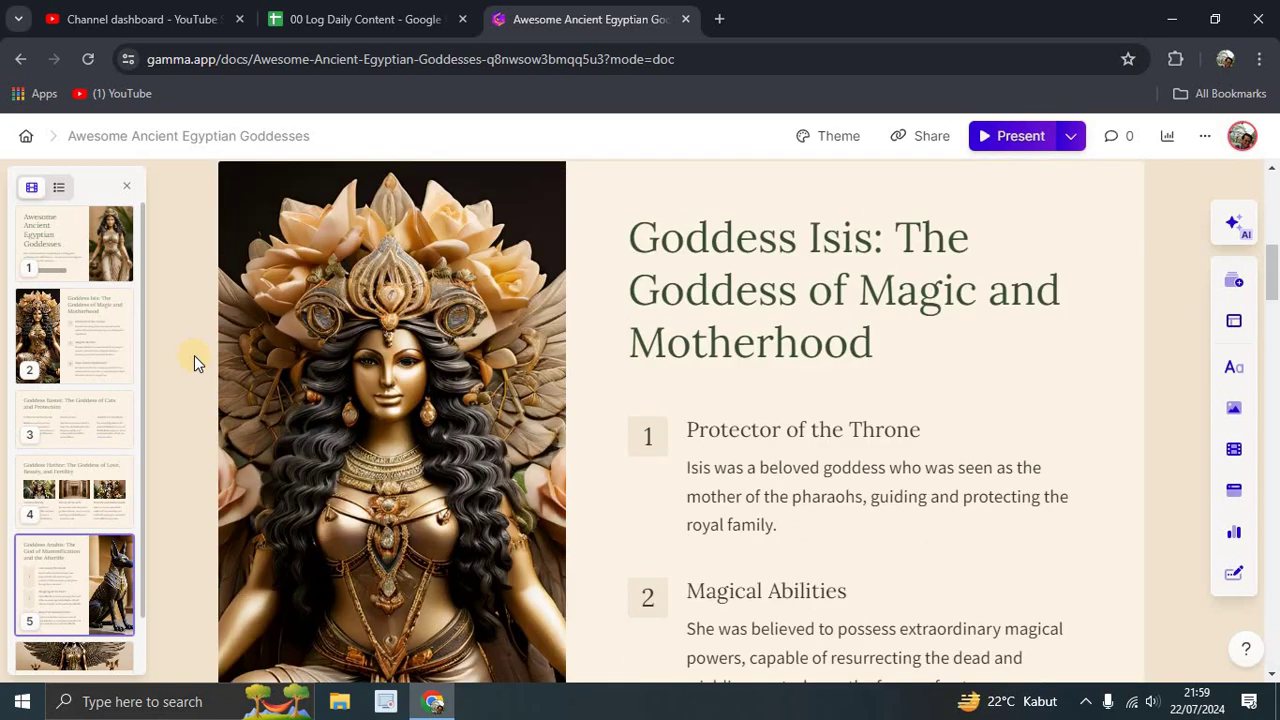